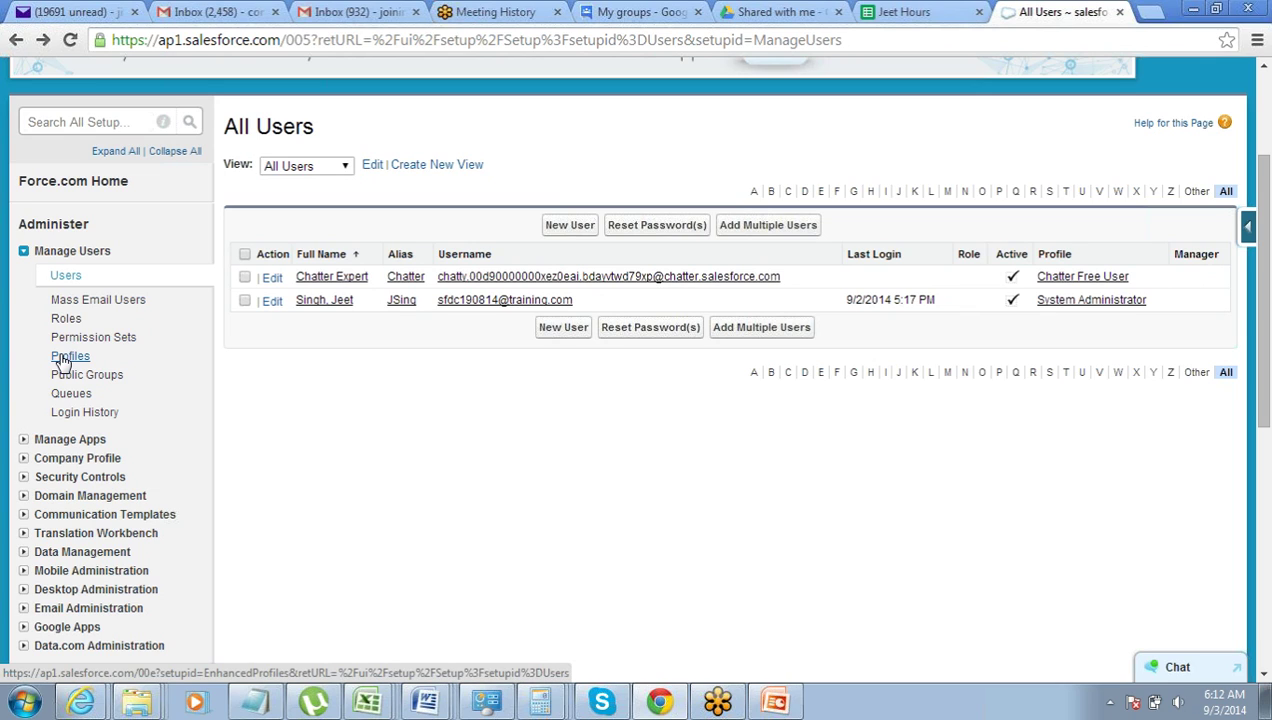
Open the Profiles list under Manage Users and look through the profiles on its first page.
left_click(62, 360)
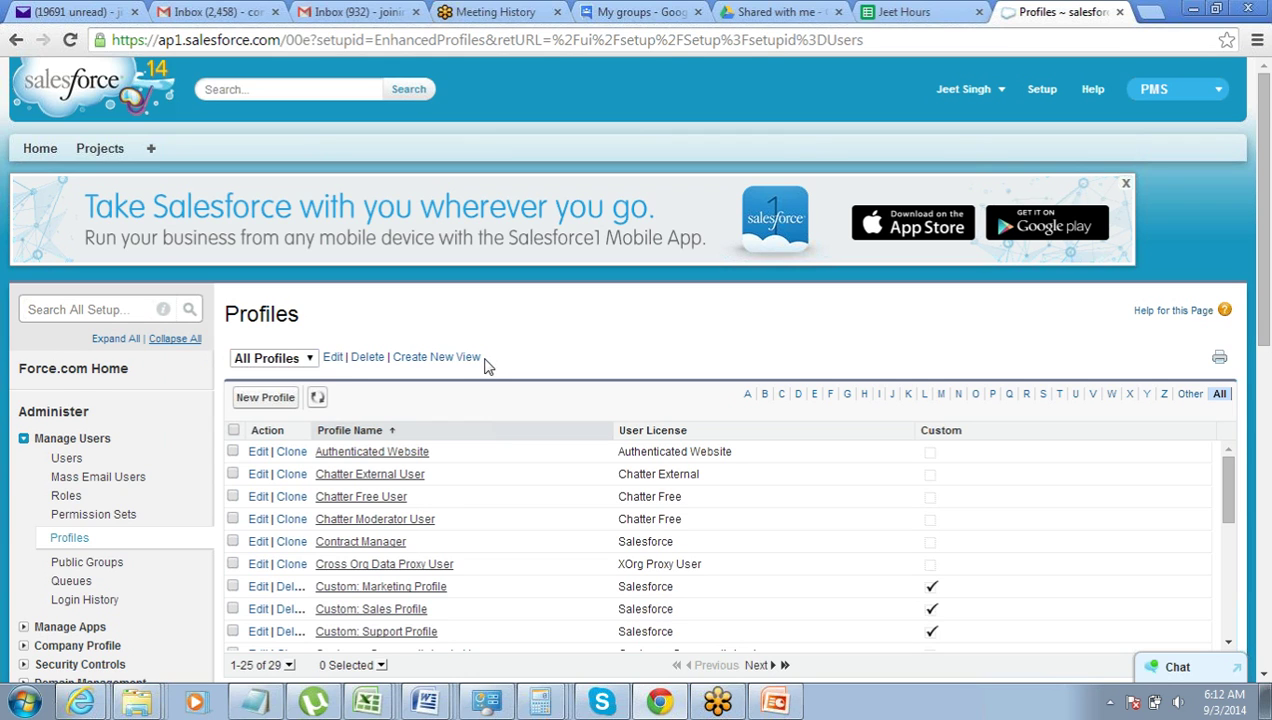
scroll(485, 365, "down", 3)
scroll(630, 412, "down", 3)
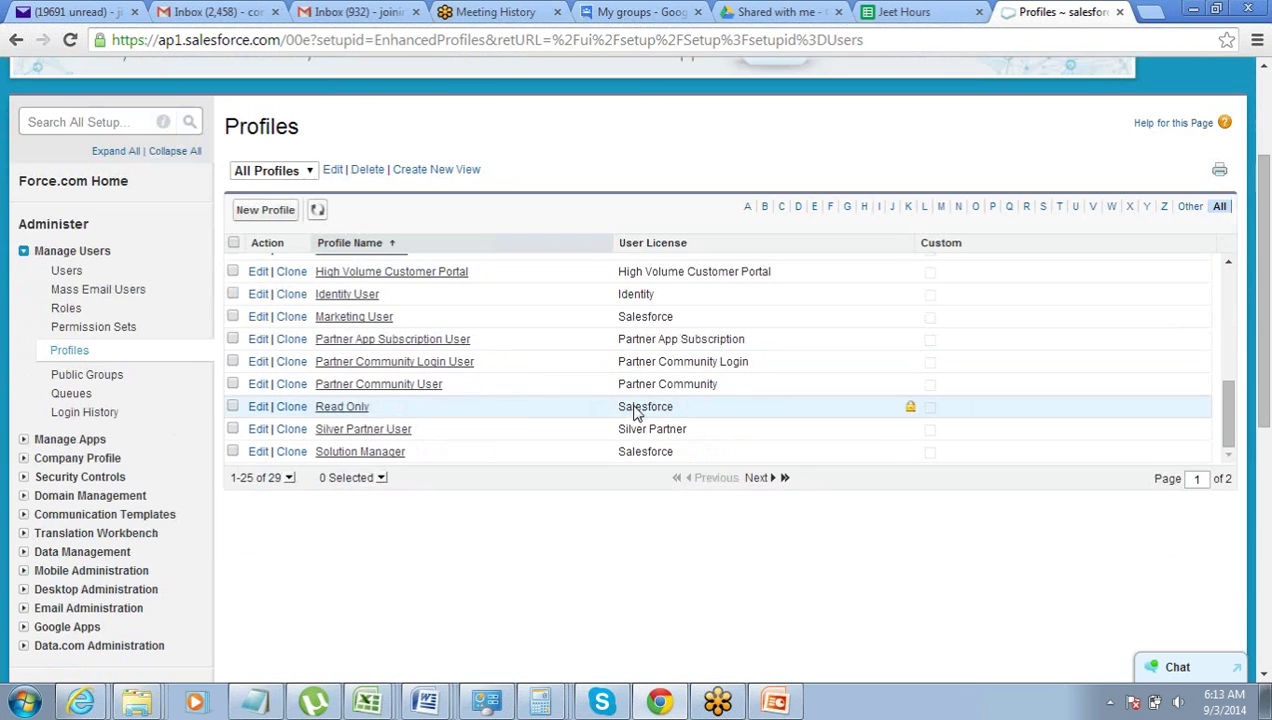
scroll(620, 435, "down", 1)
scroll(603, 470, "up", 1)
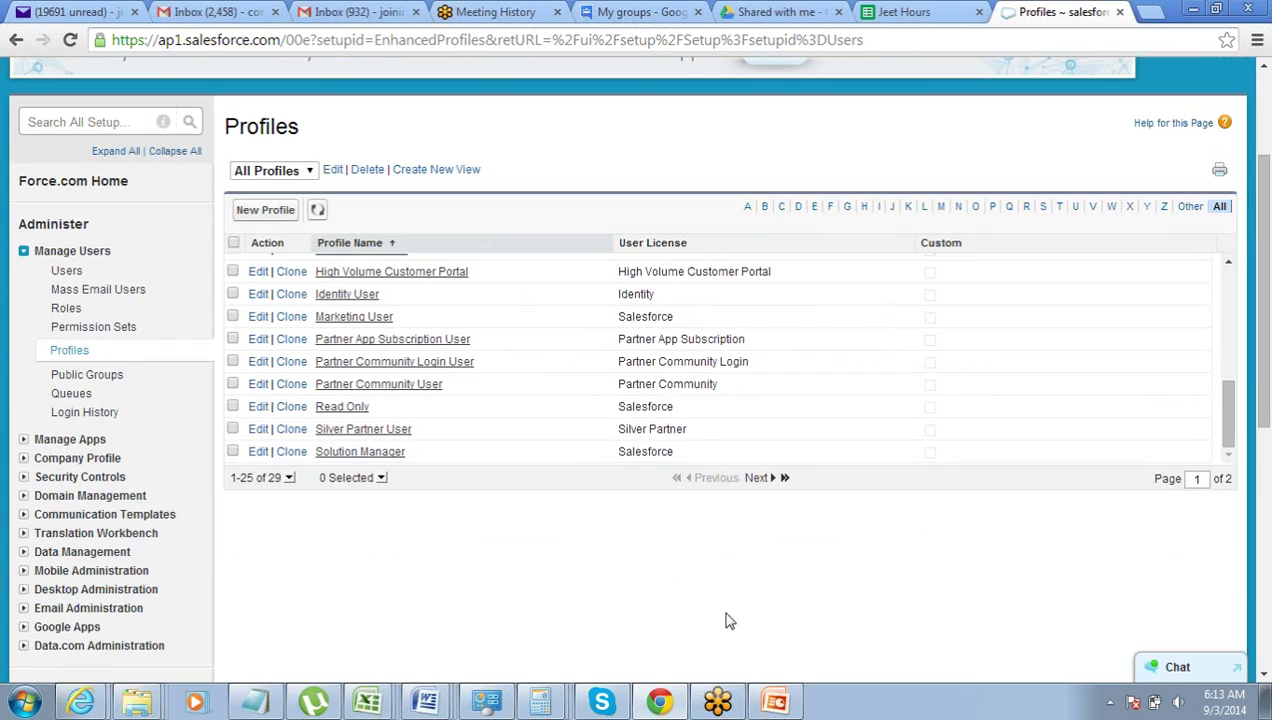
scroll(732, 619, "up", 1)
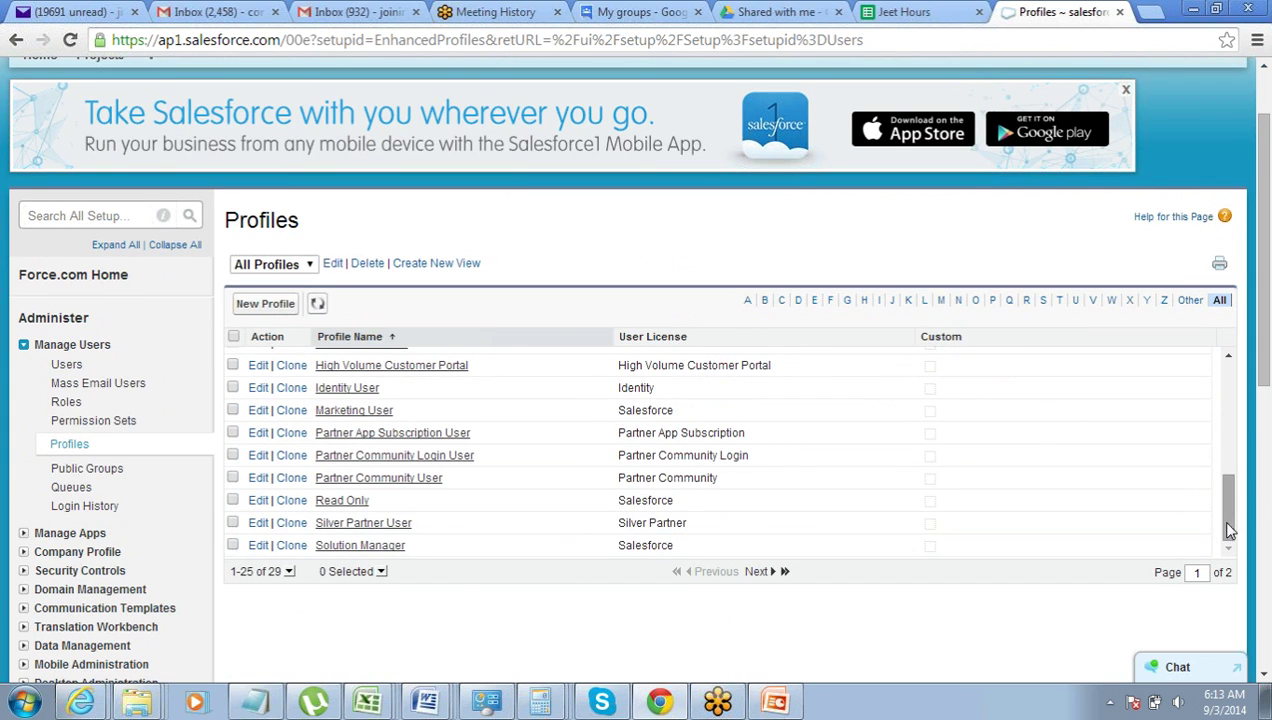
mouse_move(1228, 522)
left_mouse_down()
mouse_move(1229, 387)
mouse_move(1230, 540)
left_mouse_up()
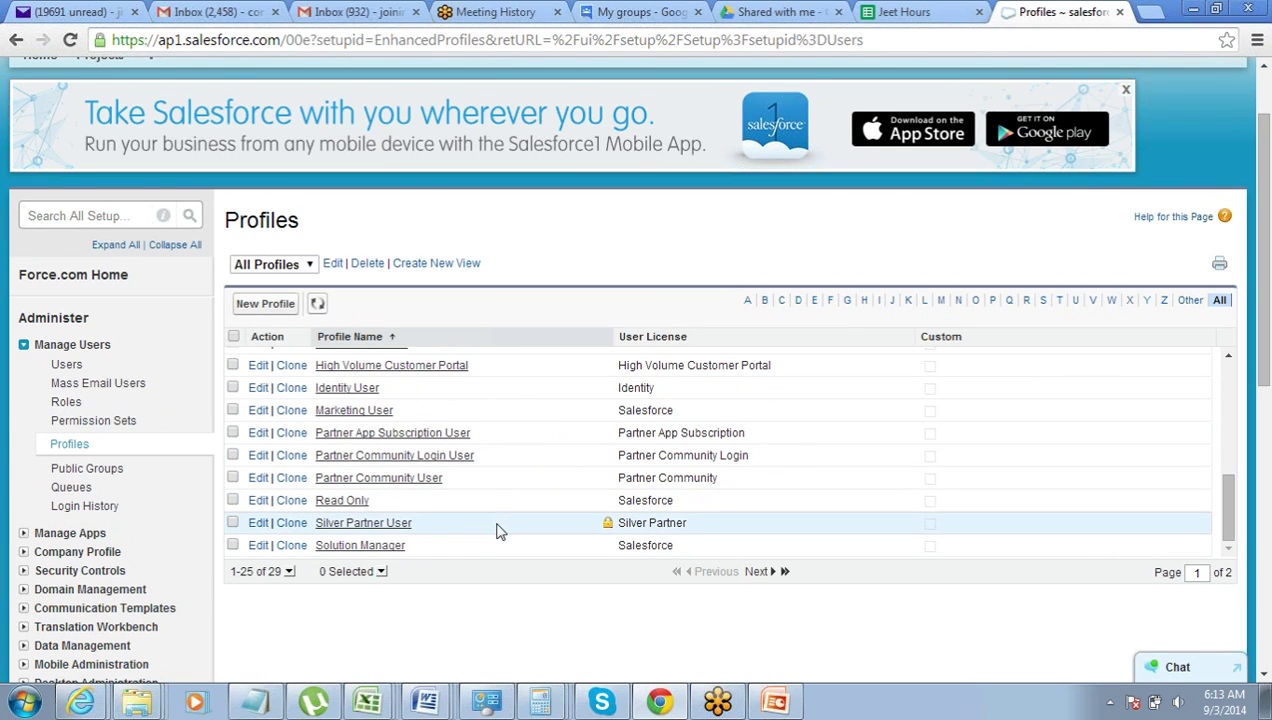
scroll(500, 531, "up", 8)
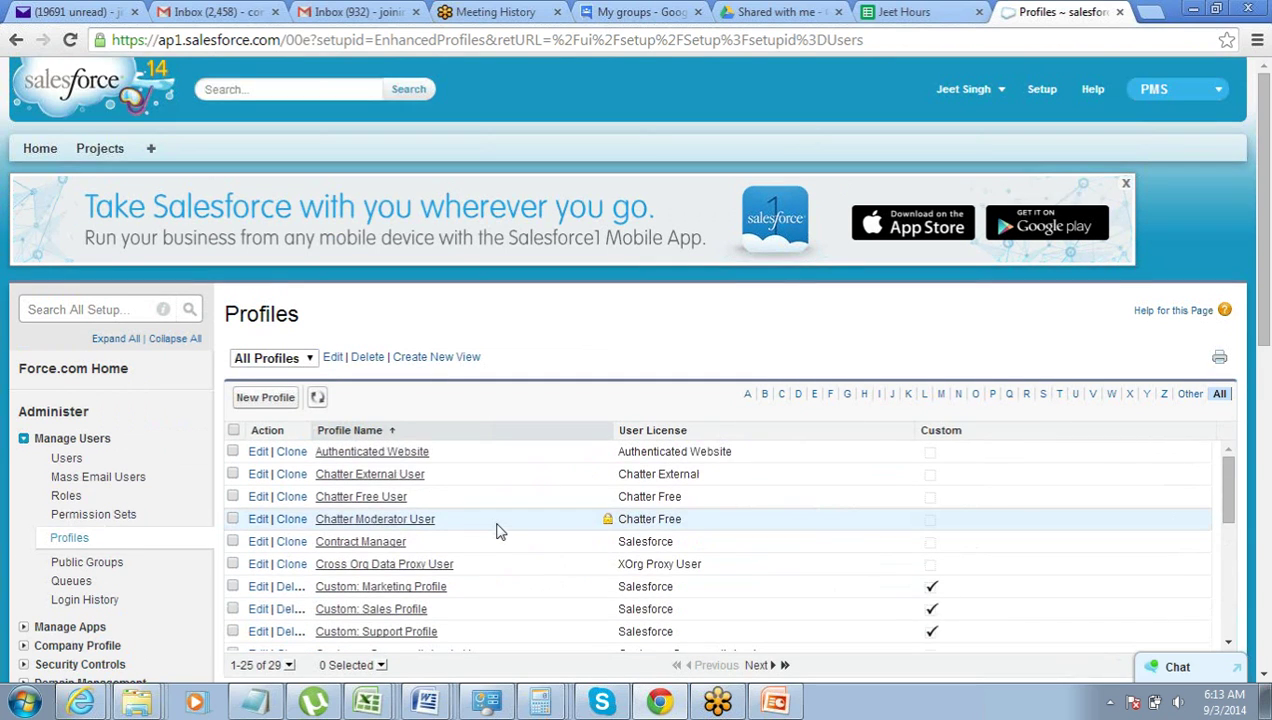
scroll(500, 531, "down", 5)
scroll(500, 531, "up", 4)
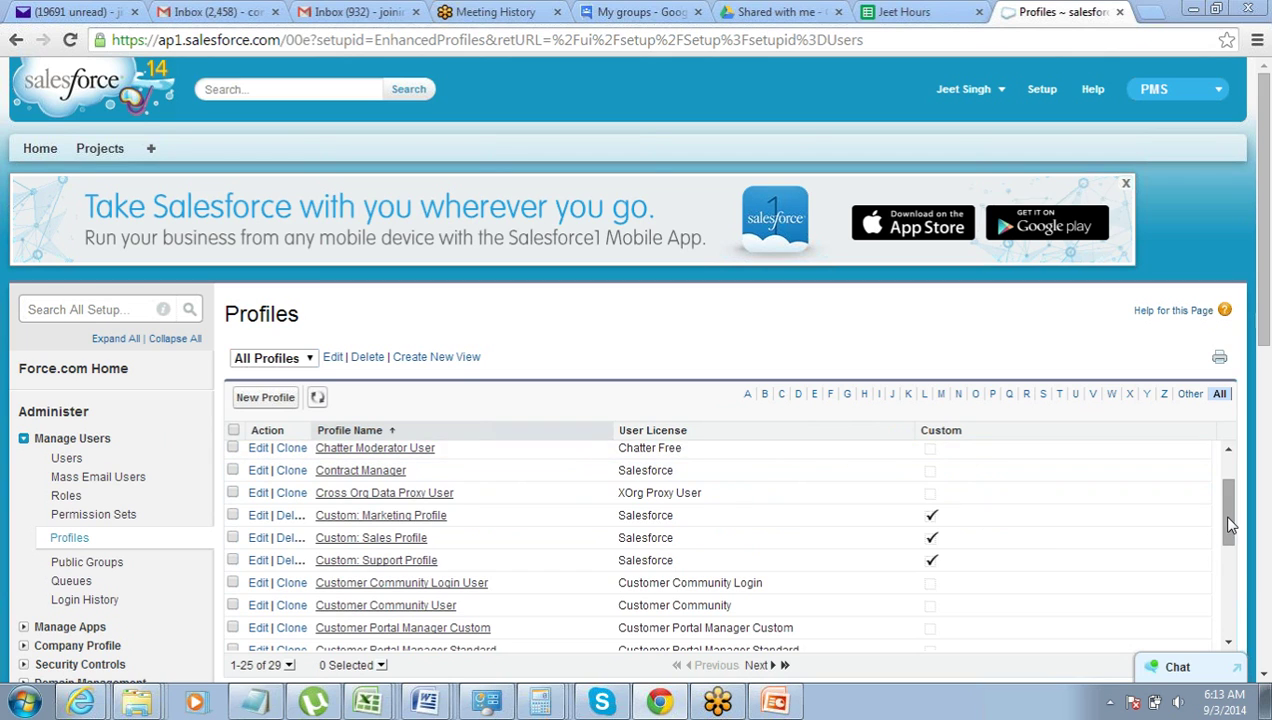
left_click_drag(1229, 519, 1230, 612)
scroll(477, 636, "down", 3)
scroll(447, 634, "down", 2)
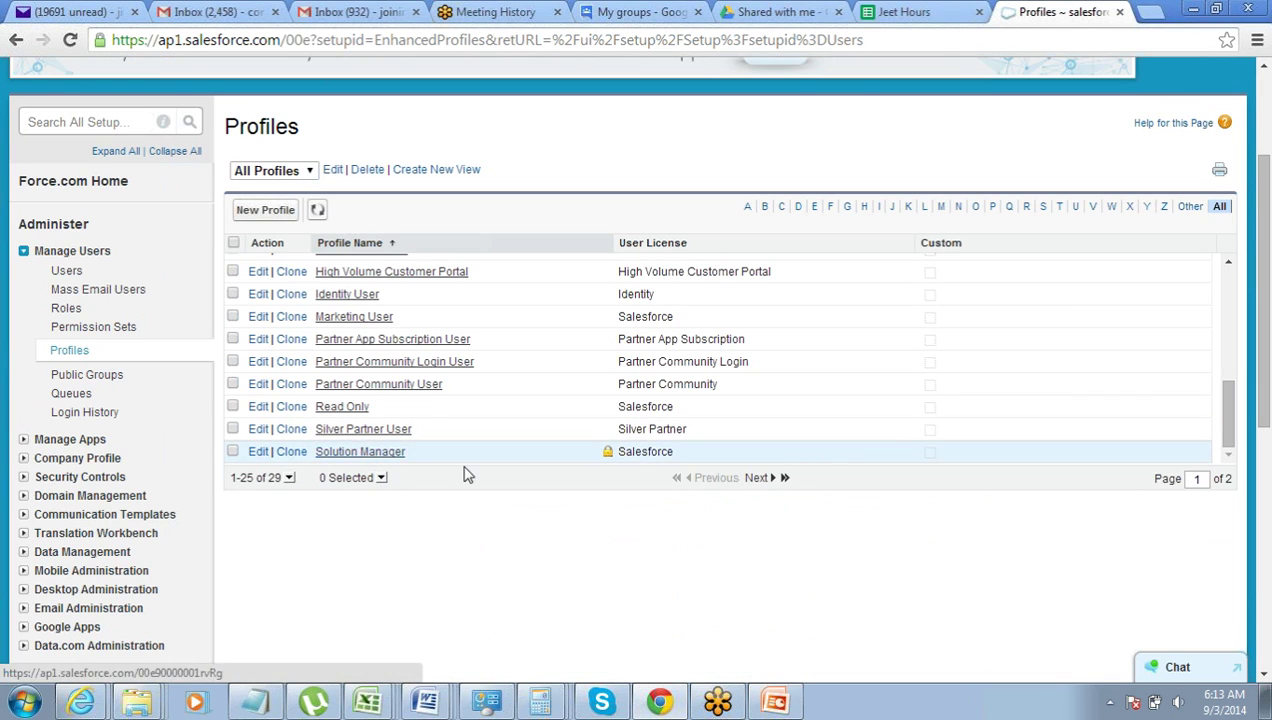
Open the System Administrator profile from the second page of the profile list for editing.
left_click(758, 479)
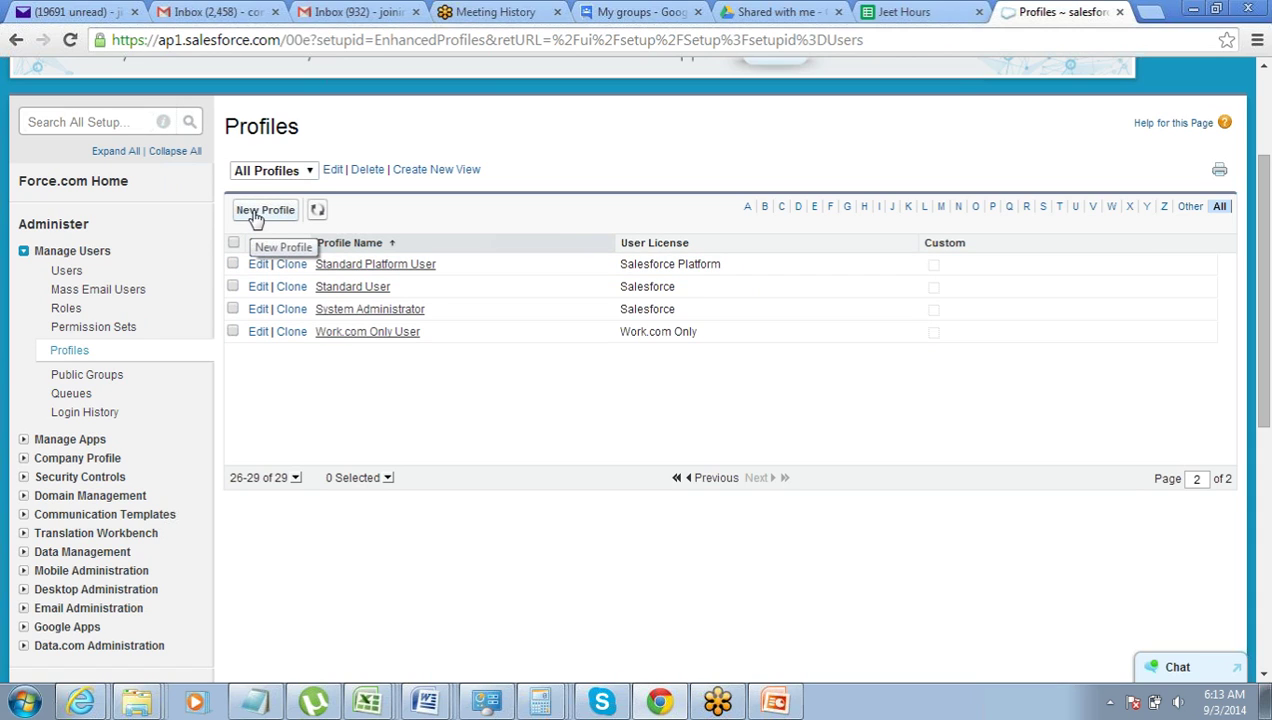
left_click(256, 312)
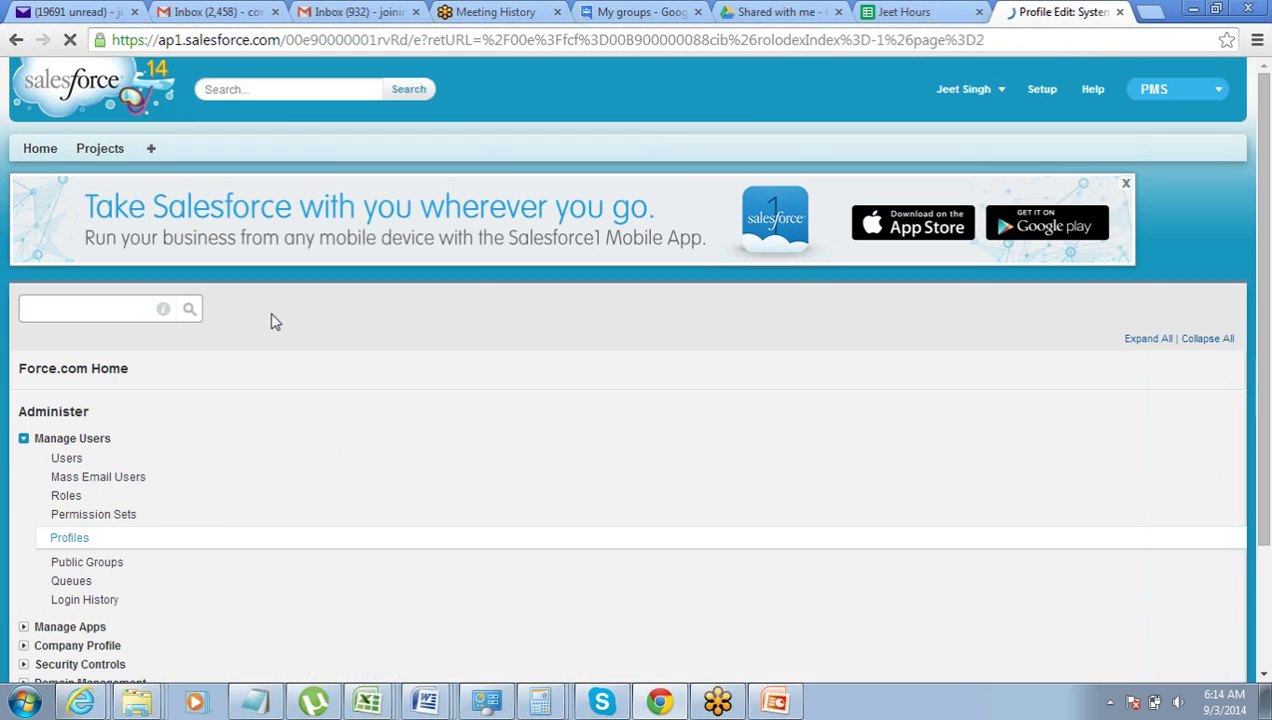
scroll(275, 320, "down", 2)
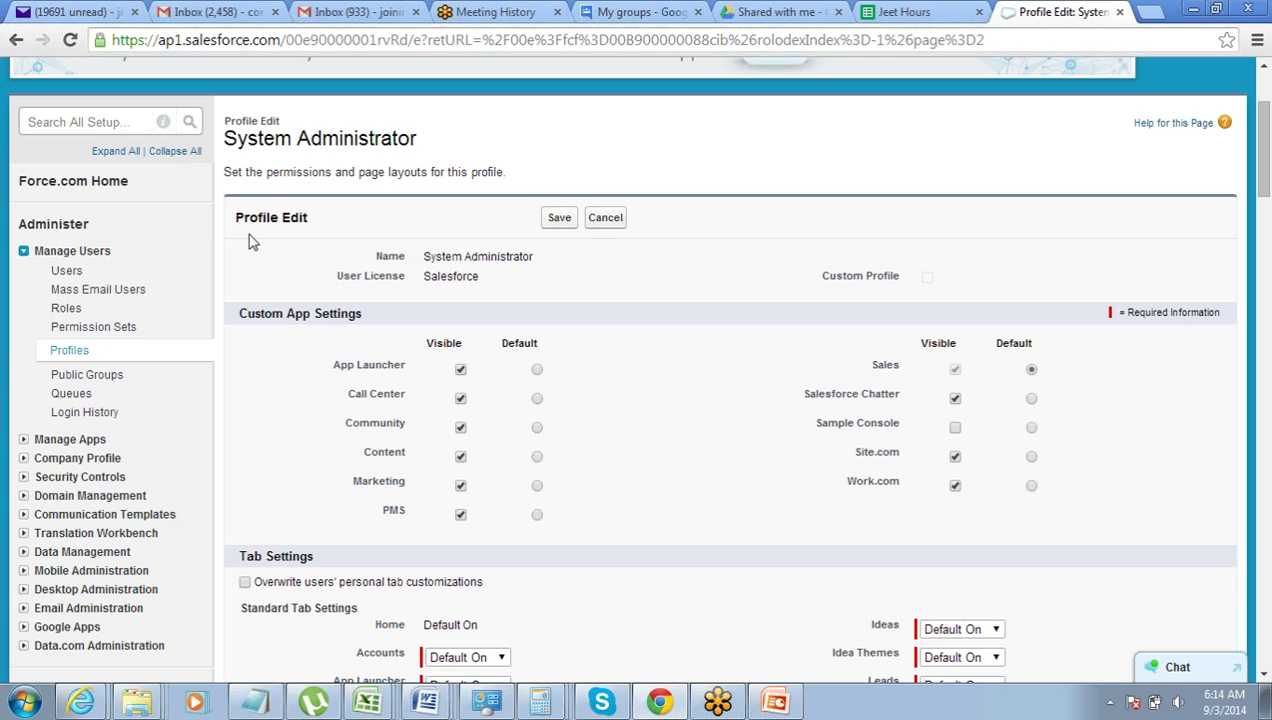
scroll(252, 242, "down", 1)
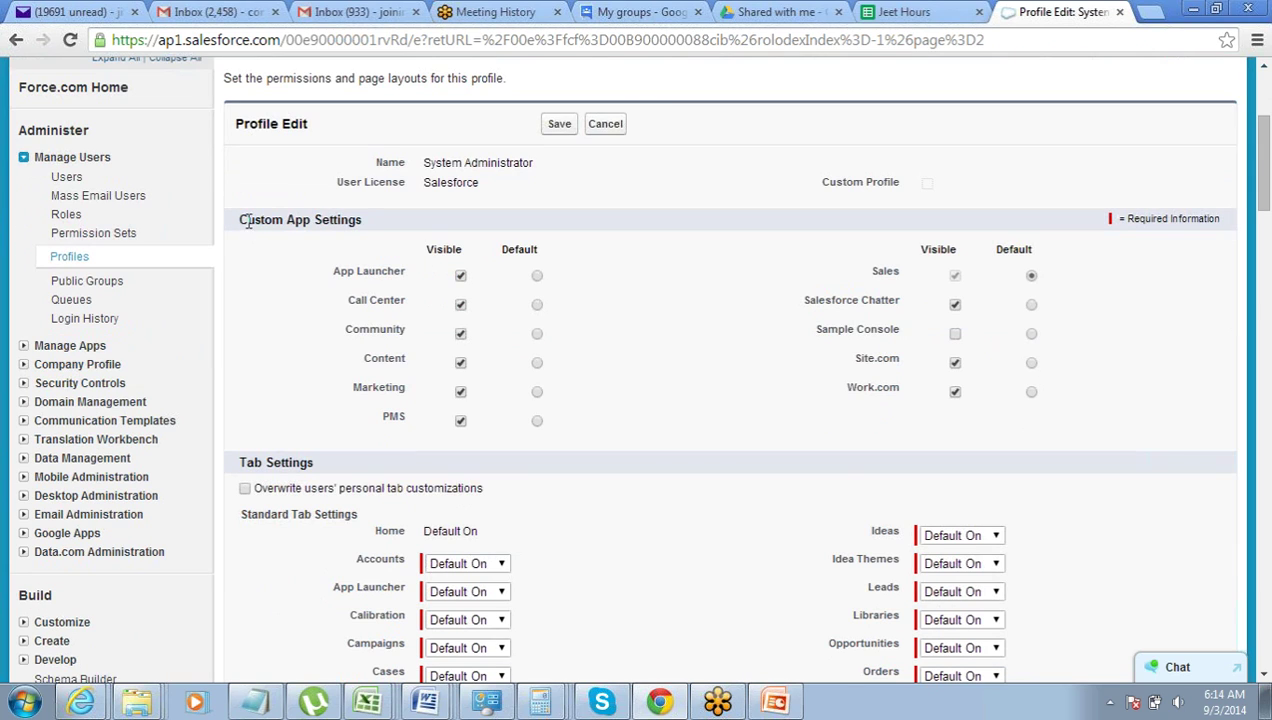
left_click_drag(248, 219, 375, 222)
left_click(375, 222)
left_click_drag(427, 166, 556, 165)
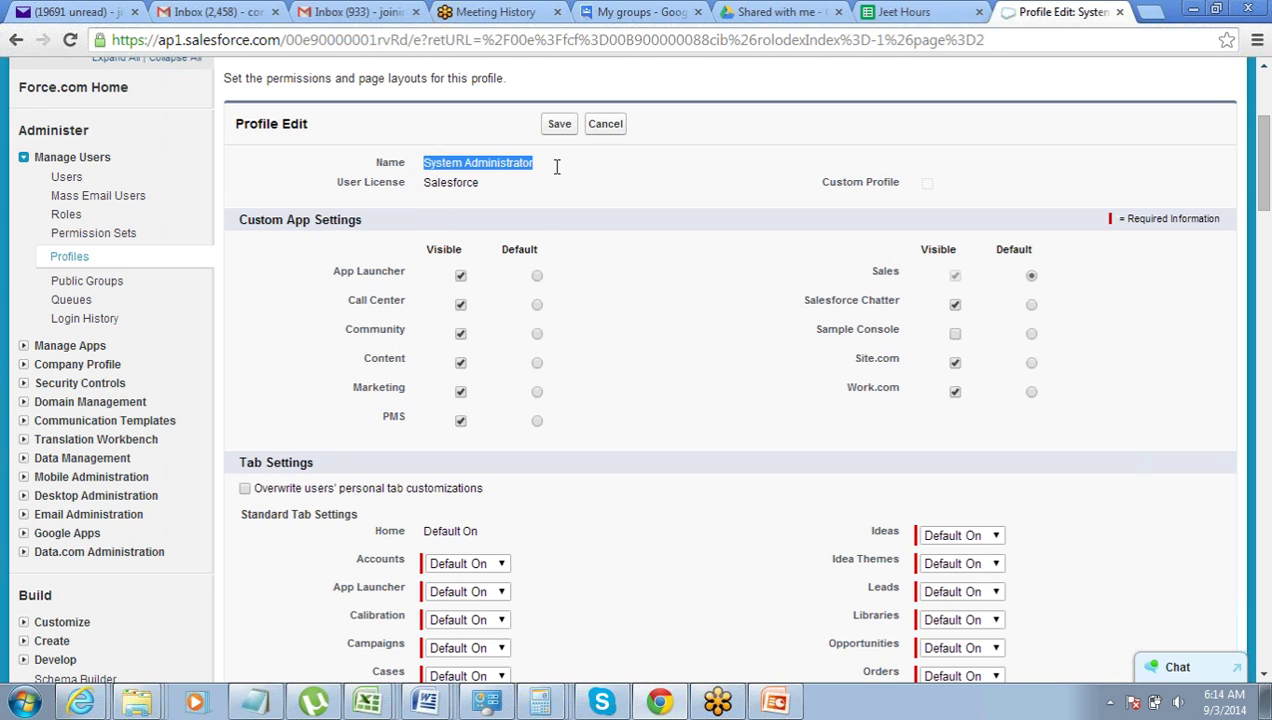
left_click(500, 296)
Make PMS the System Administrator profile's default app and turn off visibility for every other custom app.
left_click(460, 276)
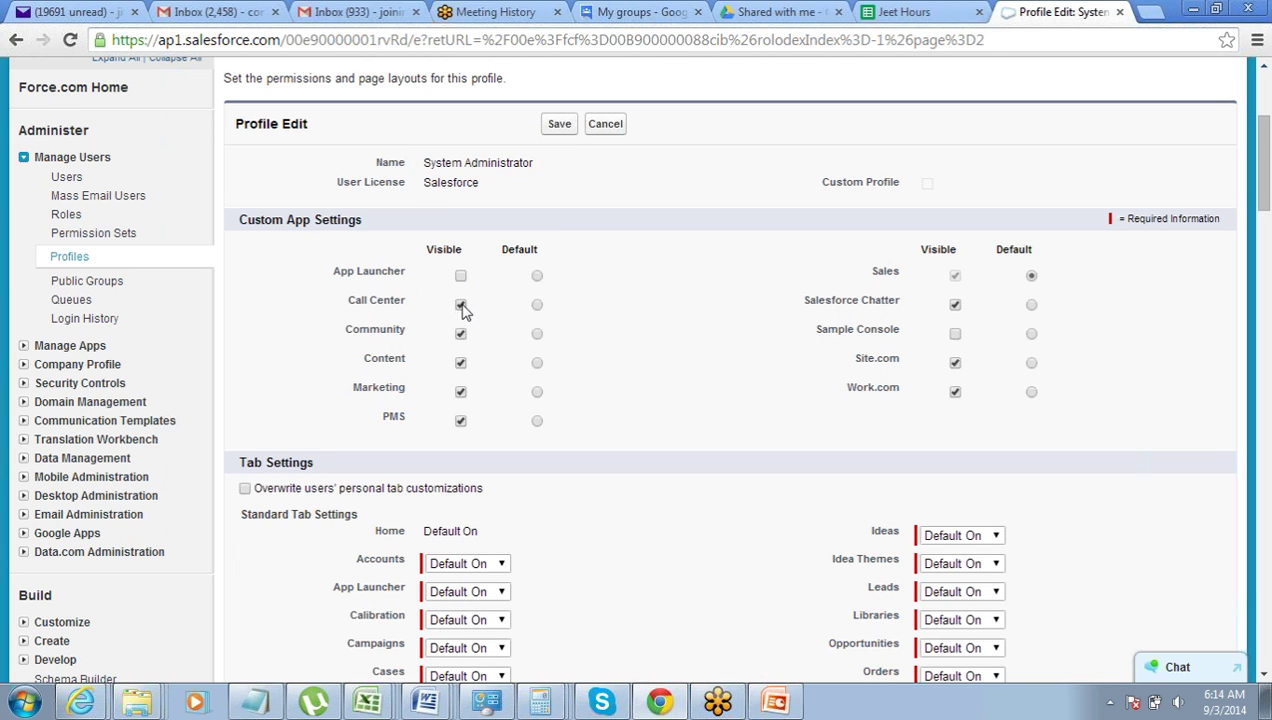
left_click(460, 304)
left_click(460, 333)
left_click(460, 362)
left_click(460, 392)
left_click(955, 305)
left_click(955, 363)
left_click(955, 392)
left_click(537, 422)
left_click(955, 276)
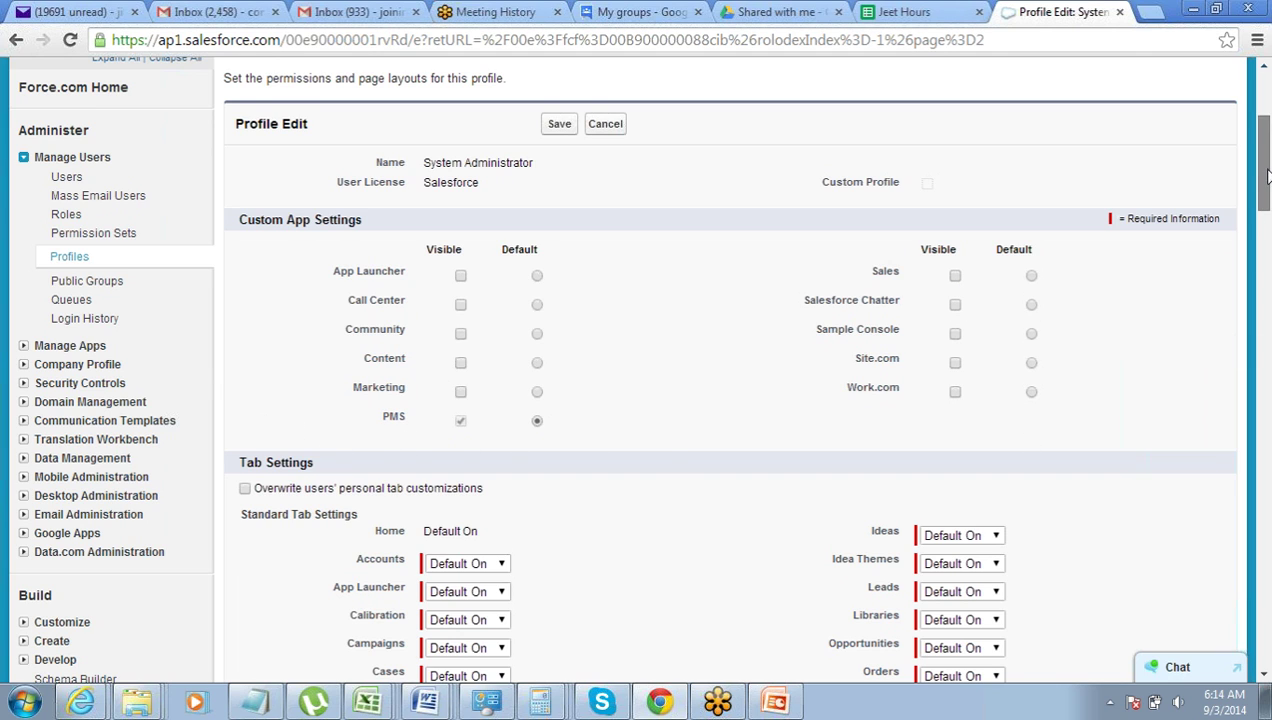
Check the apps offered in the app menu and save the System Administrator profile.
left_click_drag(1265, 178, 1264, 82)
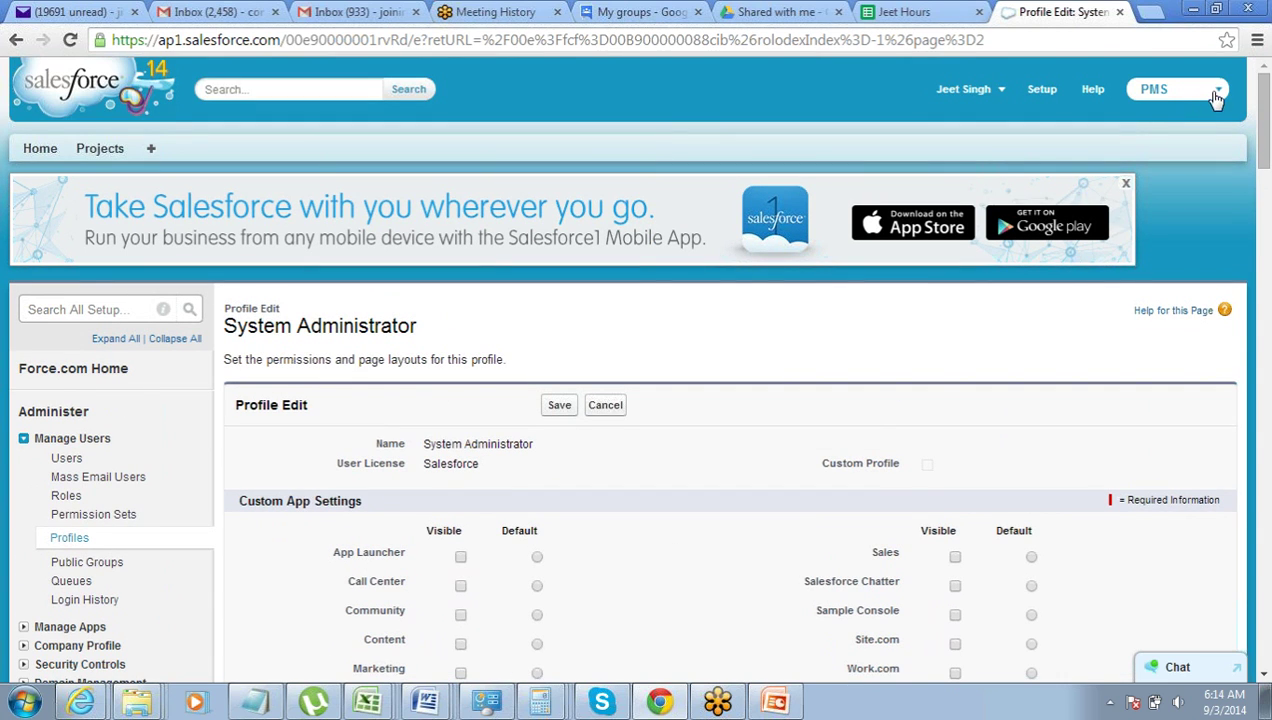
left_click(1208, 94)
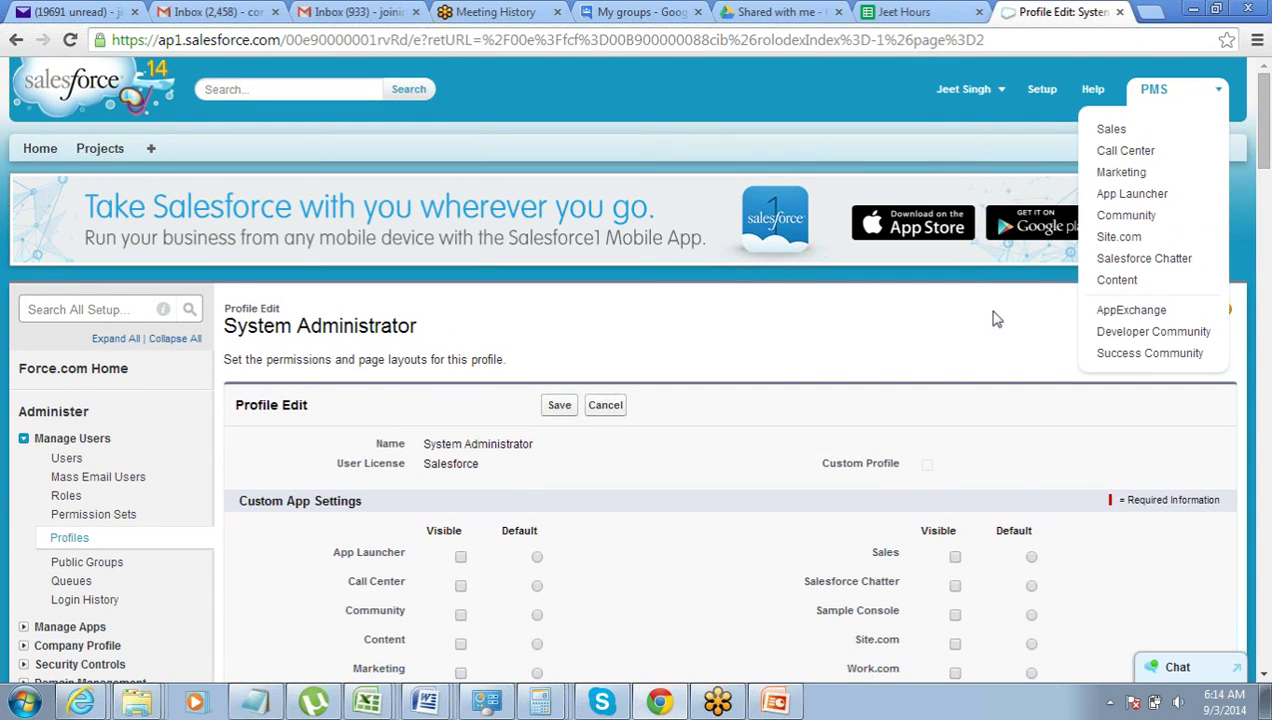
scroll(994, 318, "down", 4)
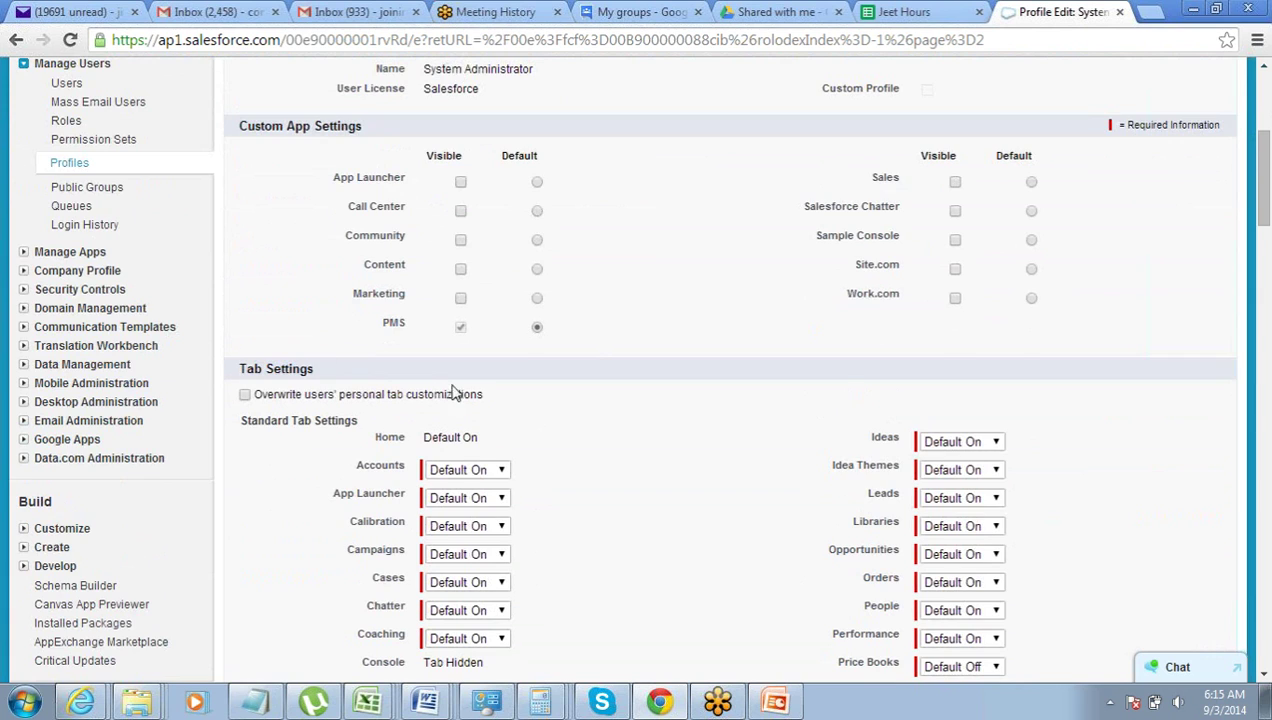
scroll(452, 392, "up", 1)
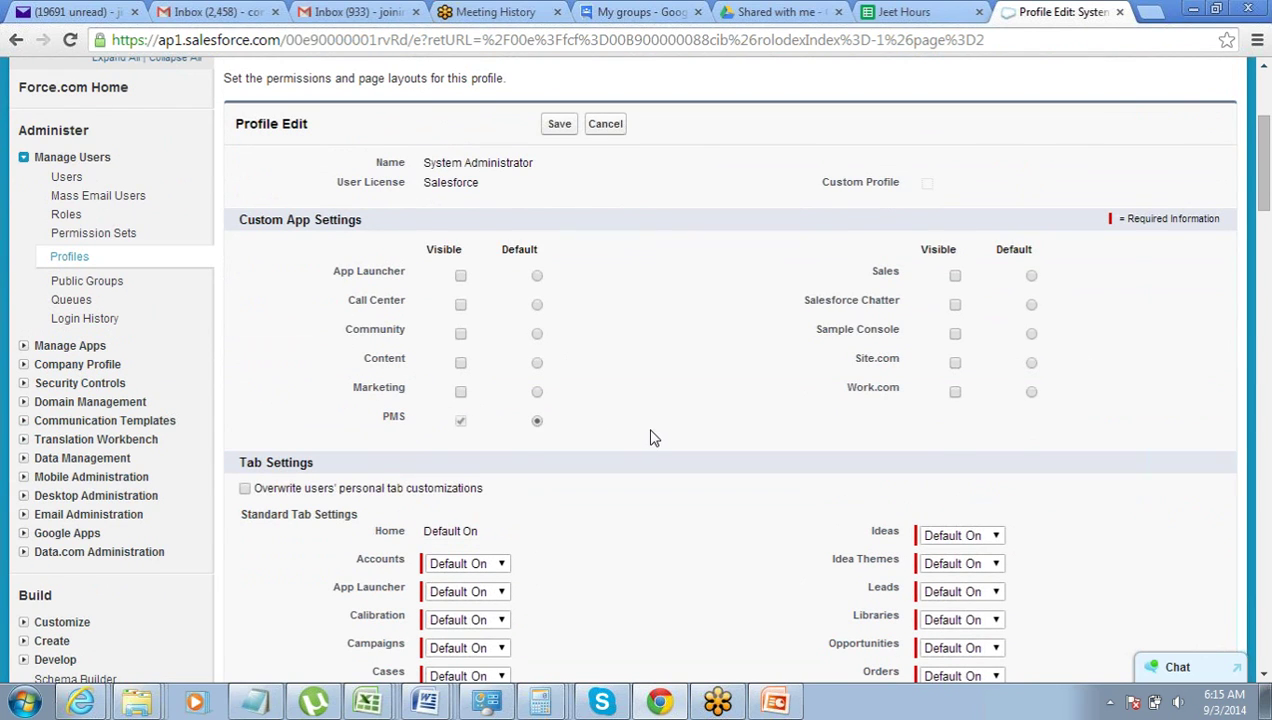
scroll(650, 437, "up", 3)
left_click(565, 405)
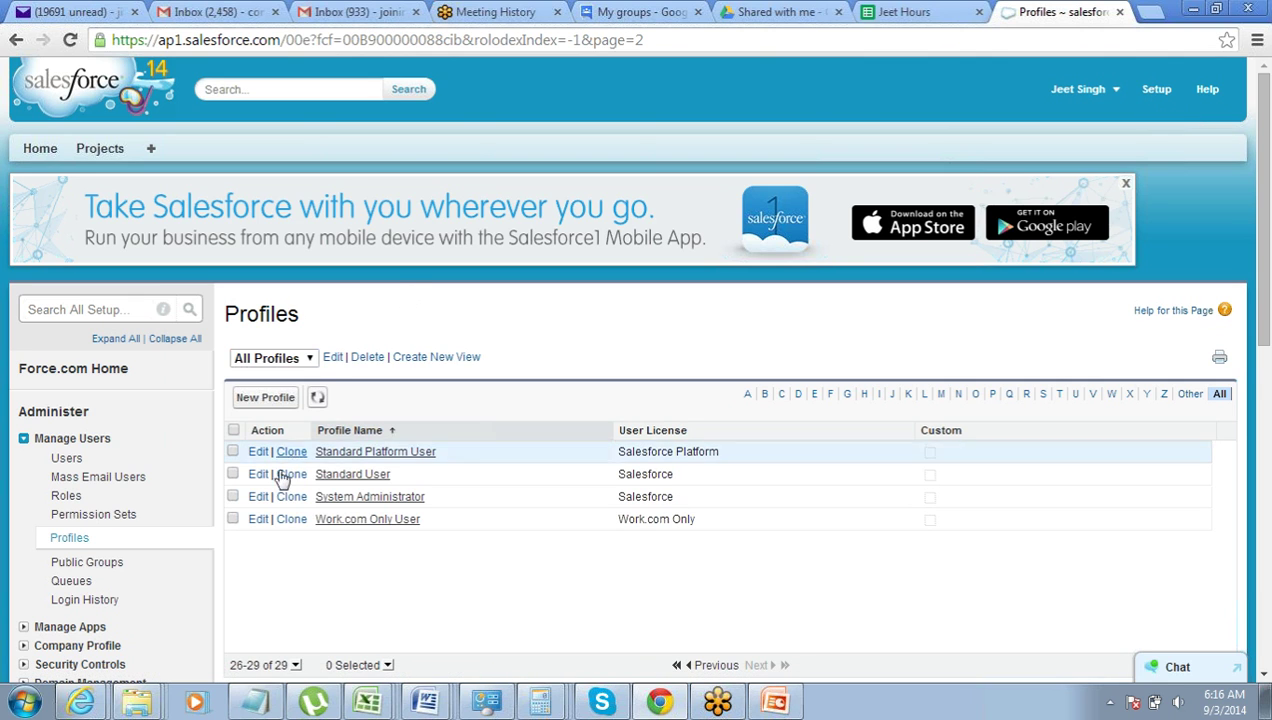
Make the Sales app visible for the System Administrator profile and save the change.
left_click(258, 497)
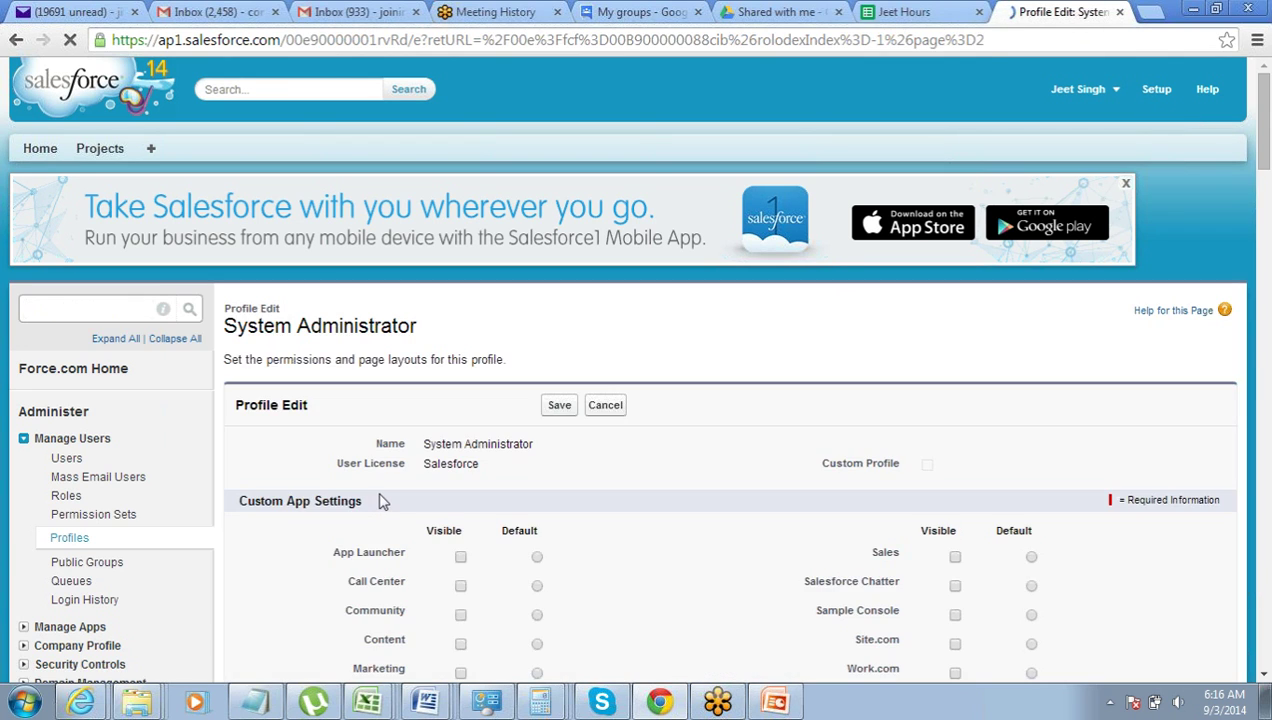
scroll(380, 500, "down", 3)
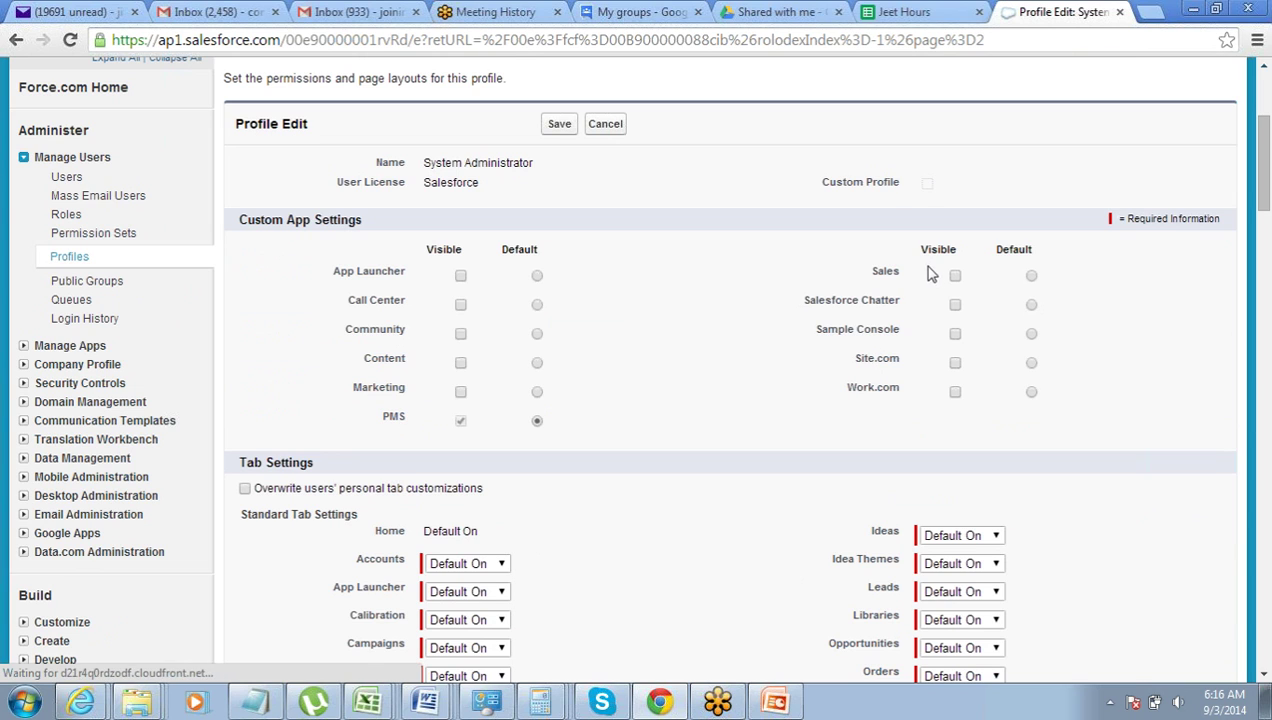
left_click(955, 276)
scroll(608, 355, "up", 2)
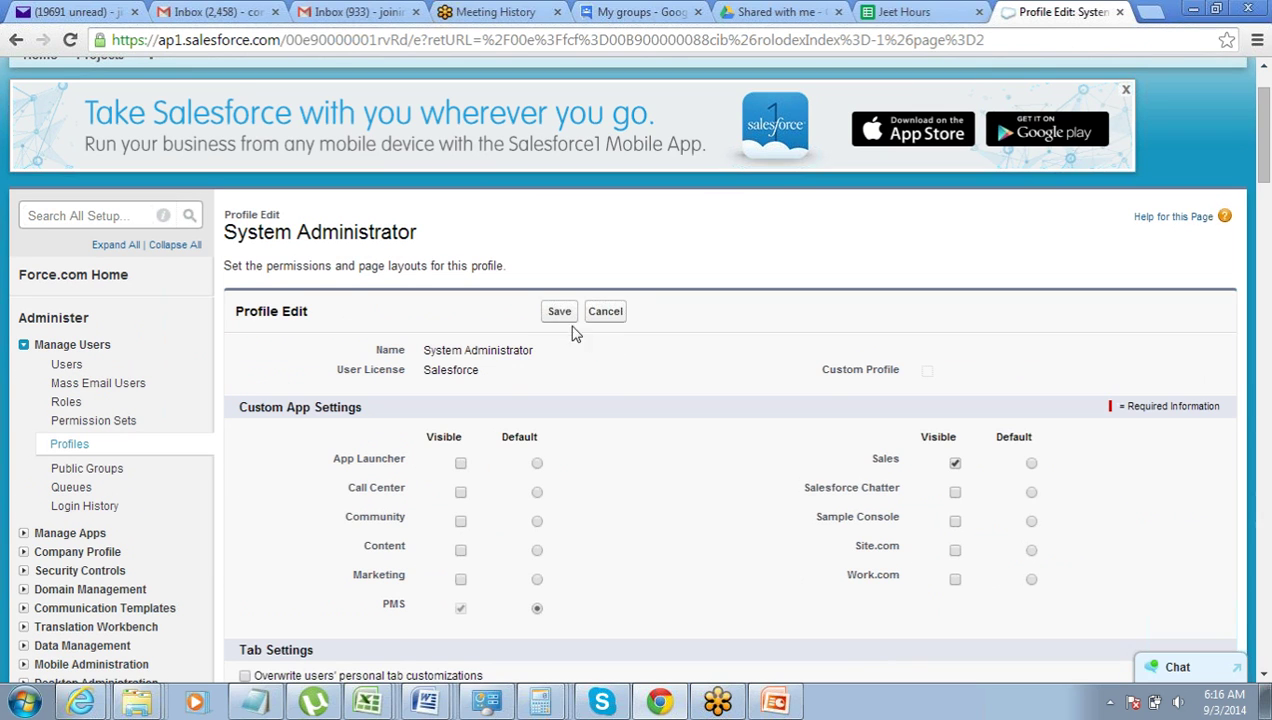
left_click(559, 312)
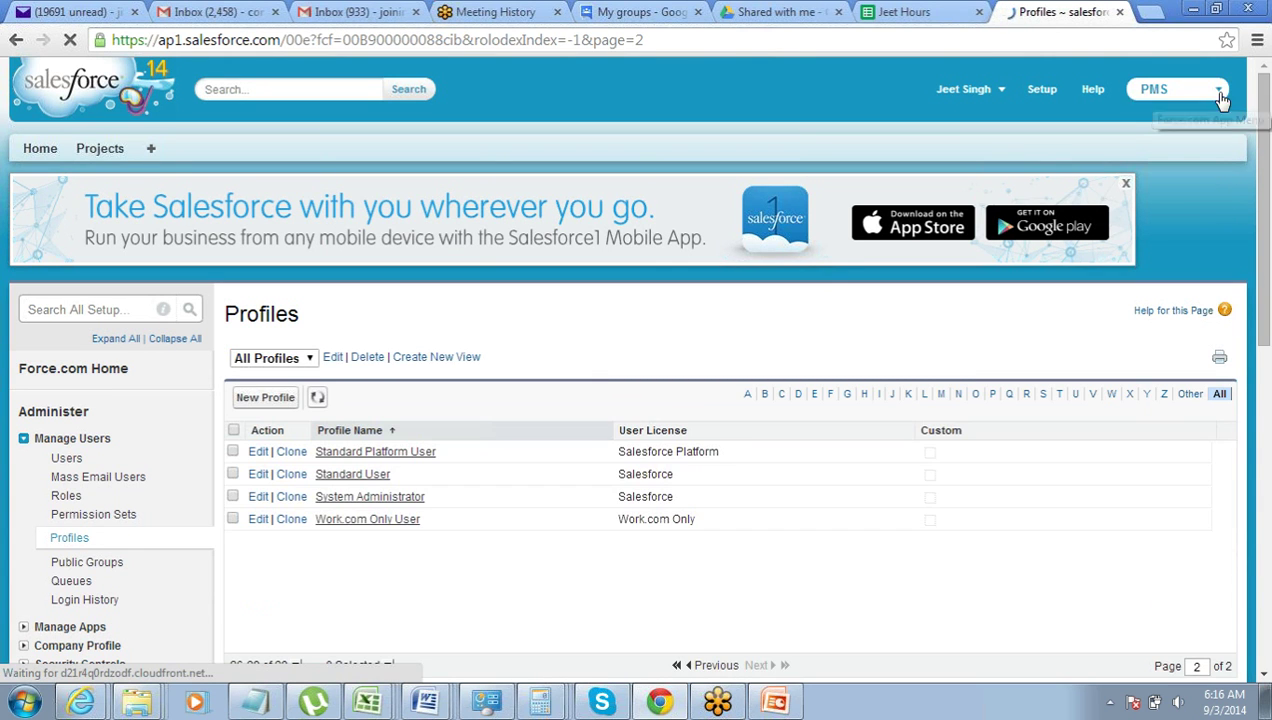
Check which apps the app menu offers and point out the System Administrator profile in the list.
left_click(1178, 99)
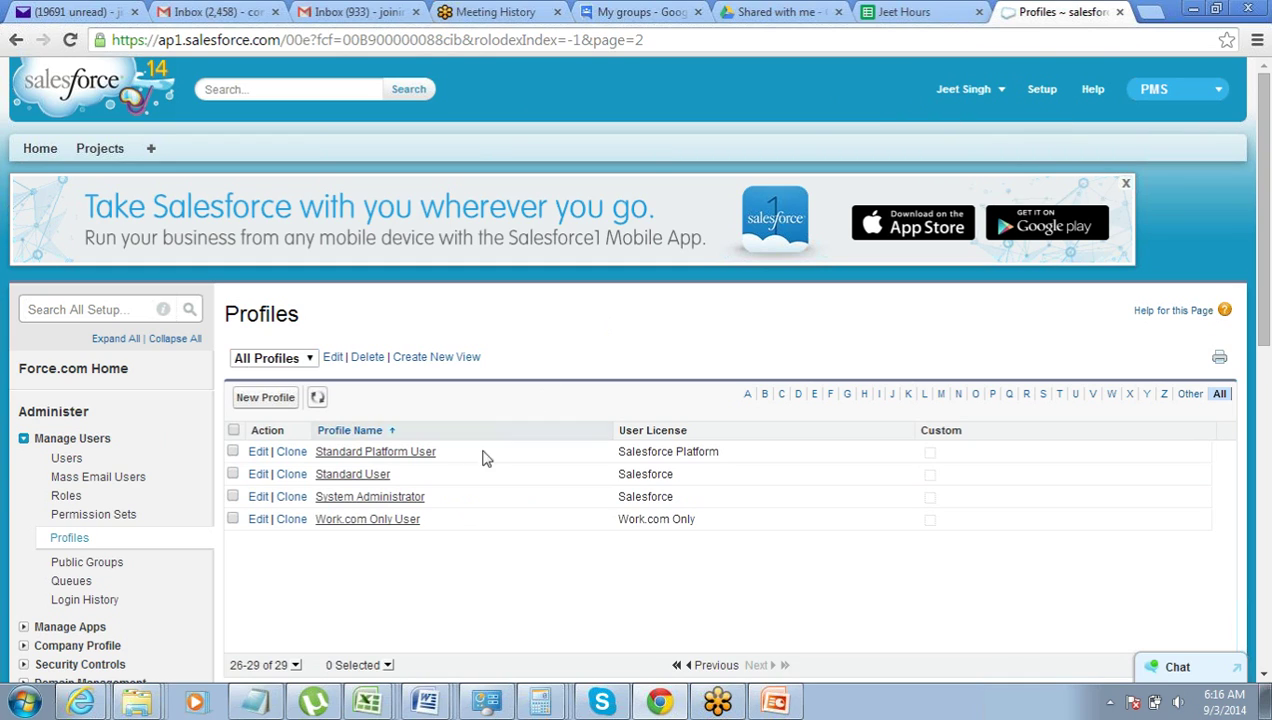
left_click_drag(415, 500, 321, 508)
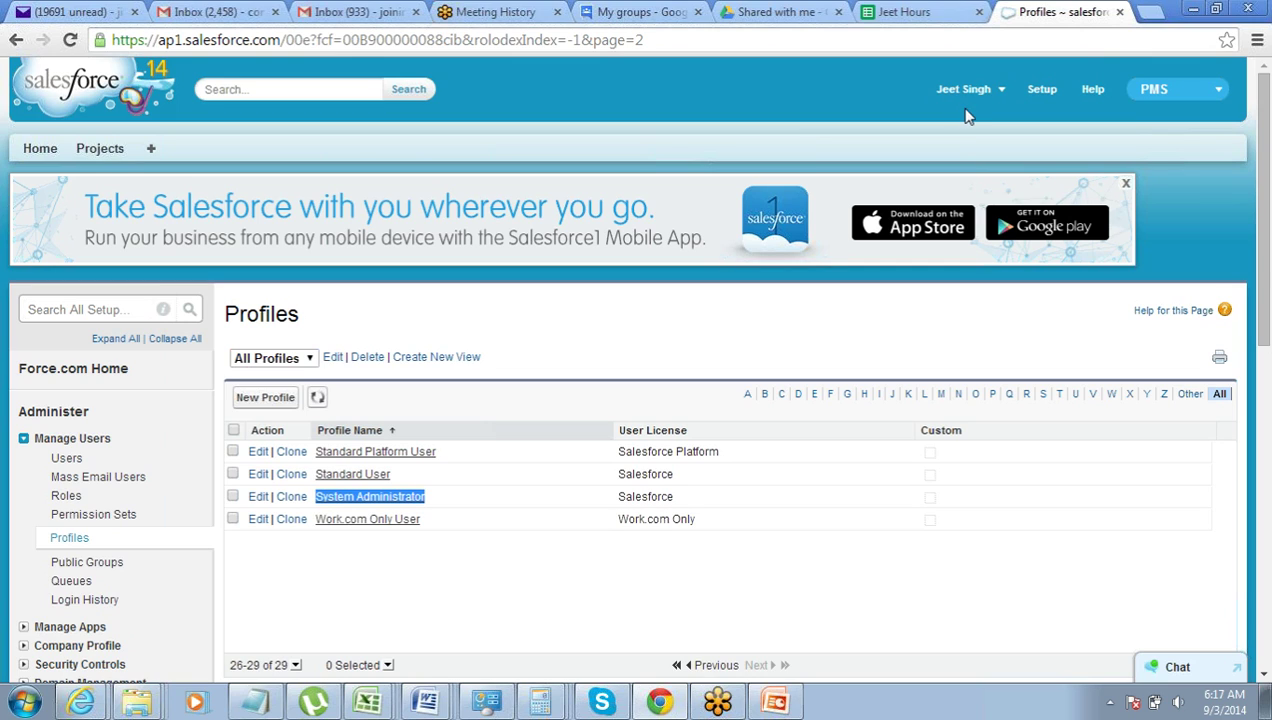
left_click(1254, 221)
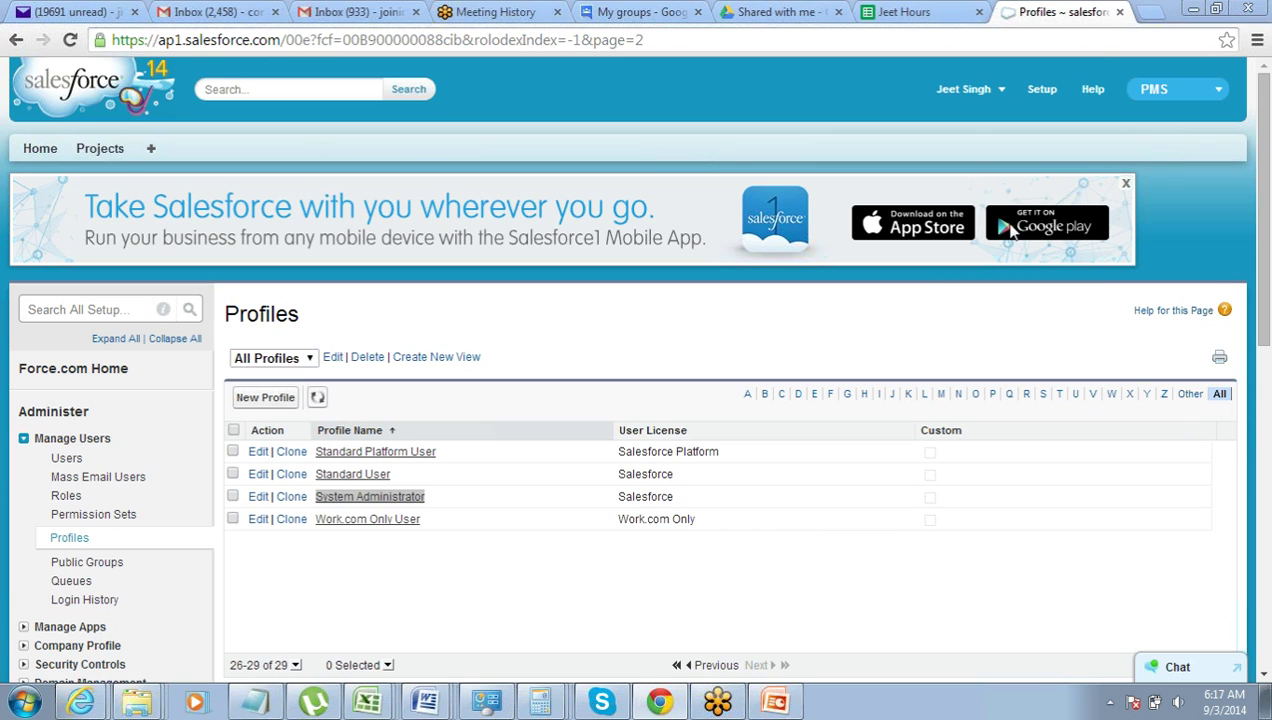
Open the System Administrator profile for editing again and go to its Tab Settings section.
left_click(258, 497)
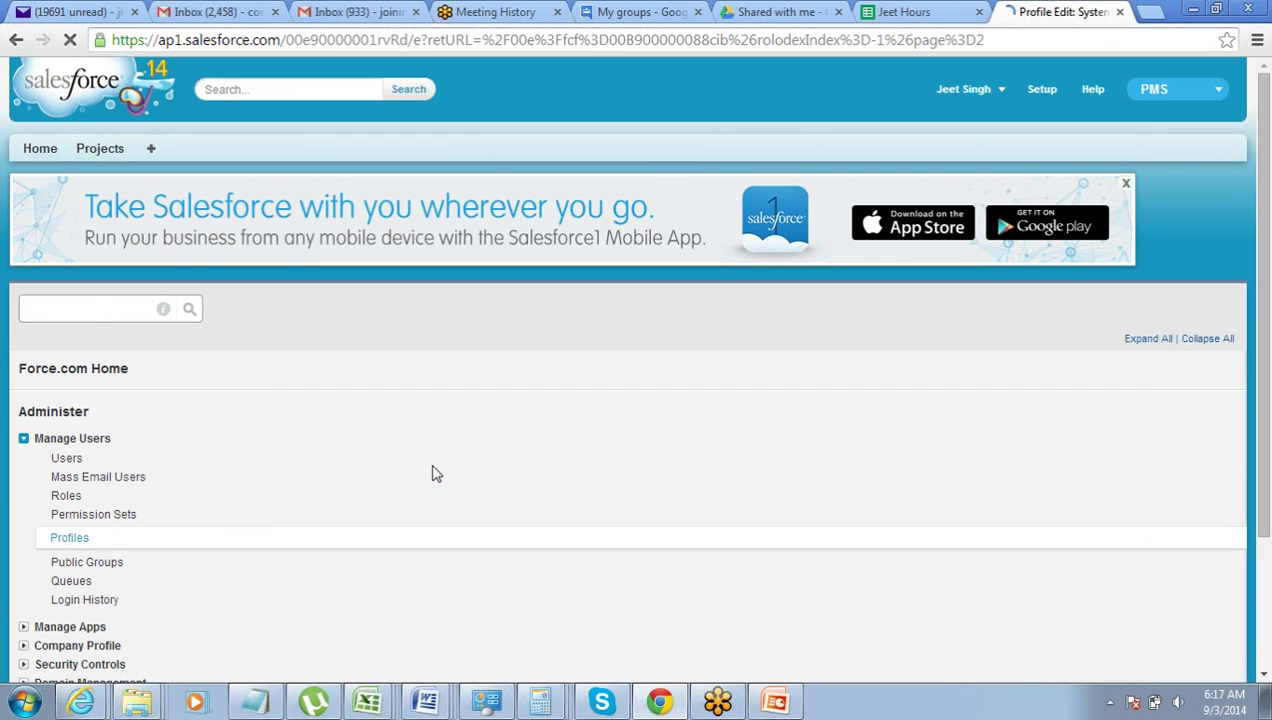
scroll(434, 465, "down", 3)
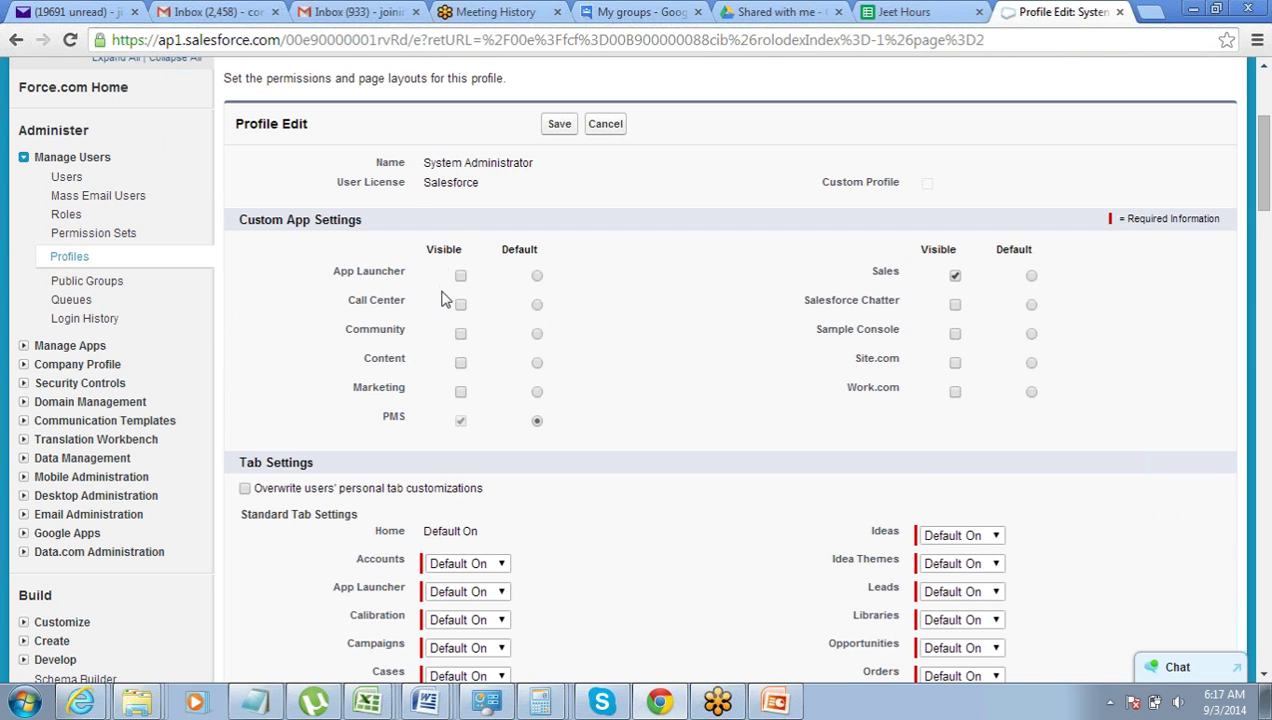
scroll(438, 300, "down", 2)
left_click_drag(241, 276, 307, 287)
scroll(322, 428, "down", 1)
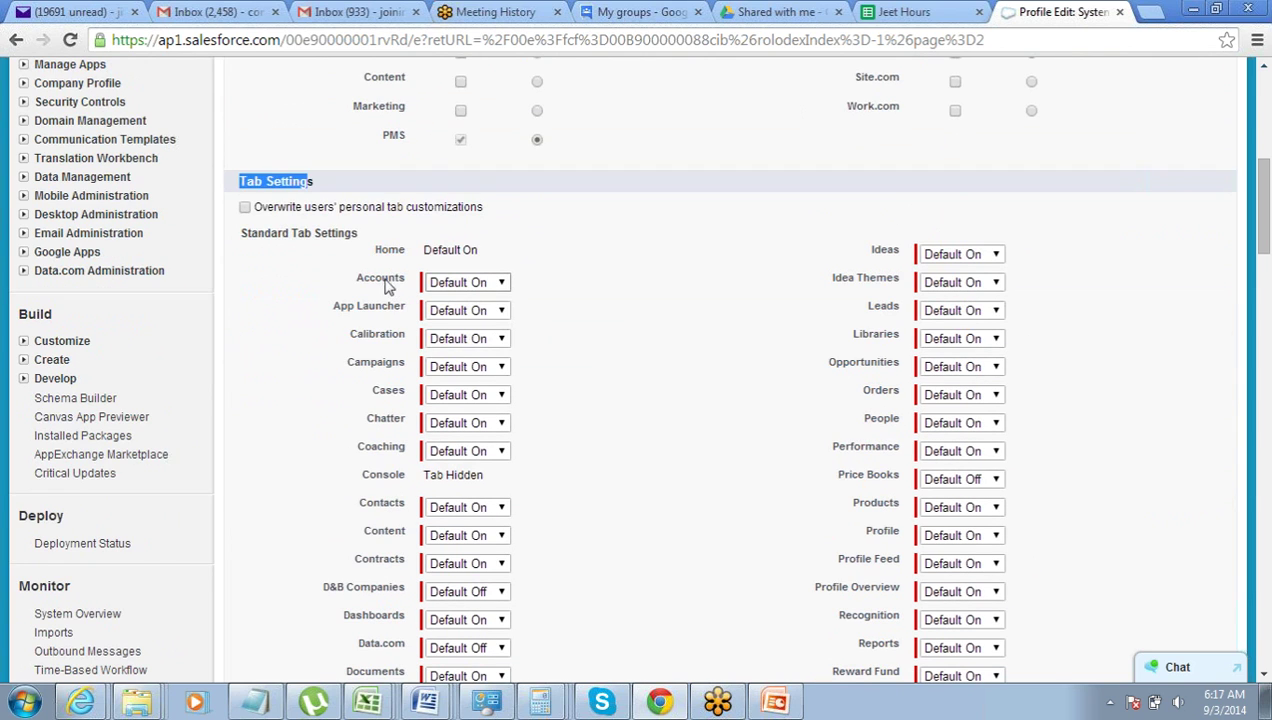
Set the App Launcher tab to Tab Hidden in the standard tab settings of the profile.
scroll(382, 285, "down", 2)
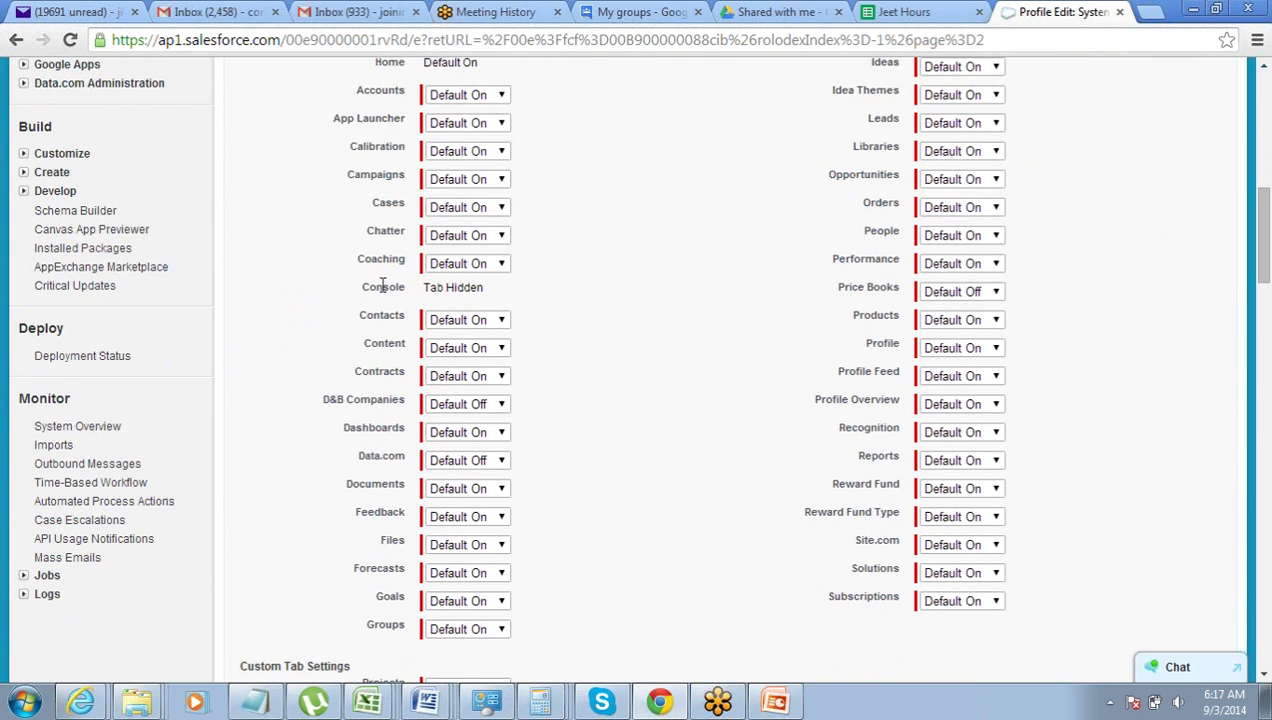
scroll(382, 285, "up", 1)
scroll(382, 285, "down", 1)
scroll(382, 285, "up", 1)
scroll(382, 285, "down", 1)
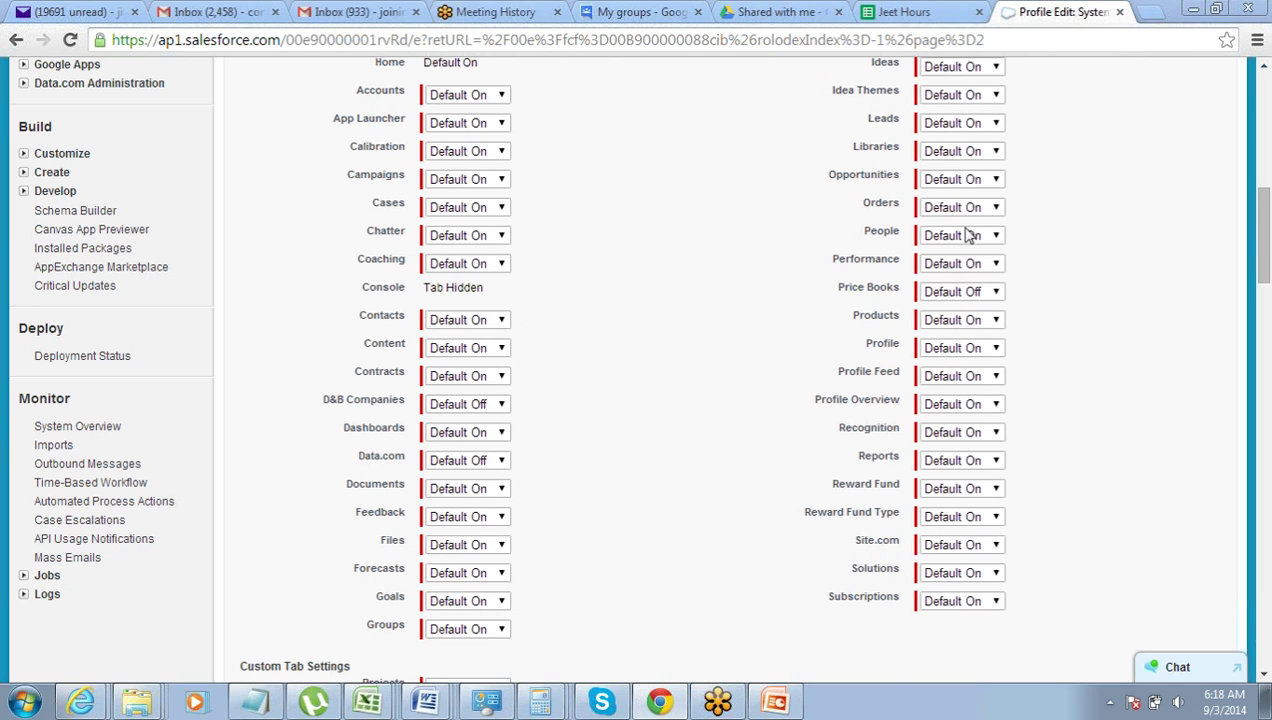
scroll(728, 350, "up", 2)
scroll(728, 350, "down", 1)
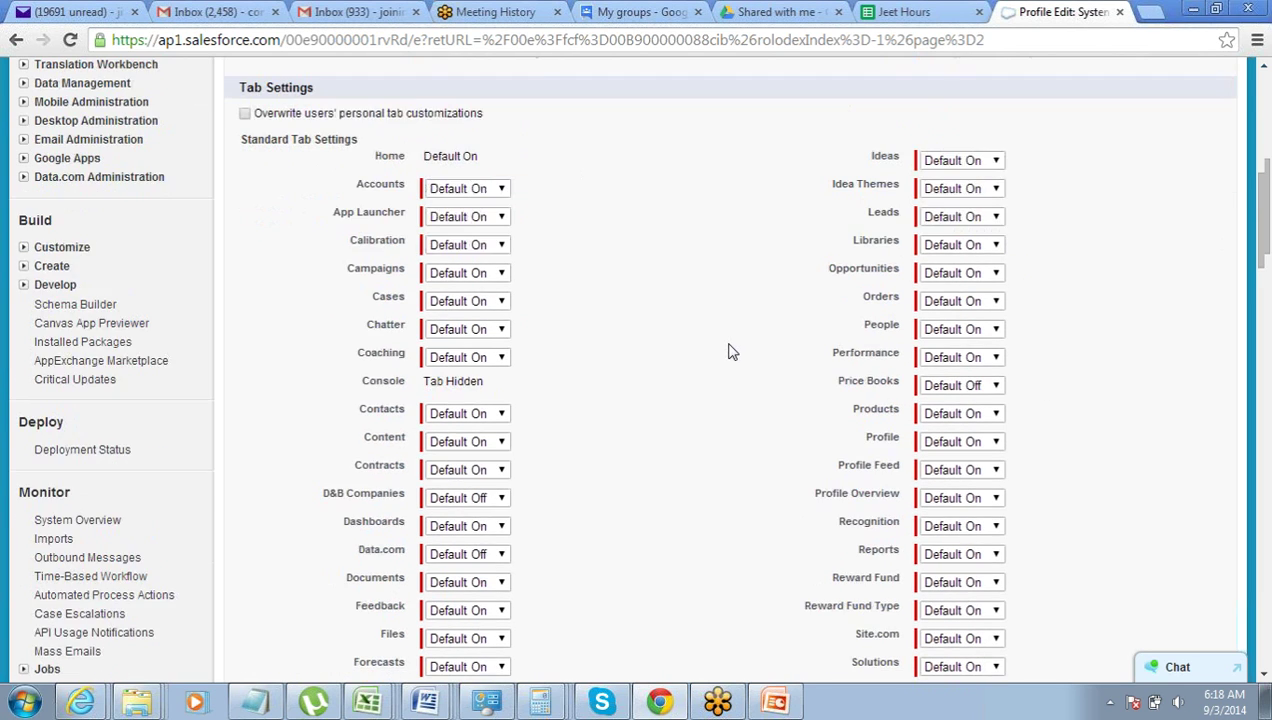
scroll(728, 350, "up", 1)
scroll(728, 350, "down", 1)
left_click(486, 220)
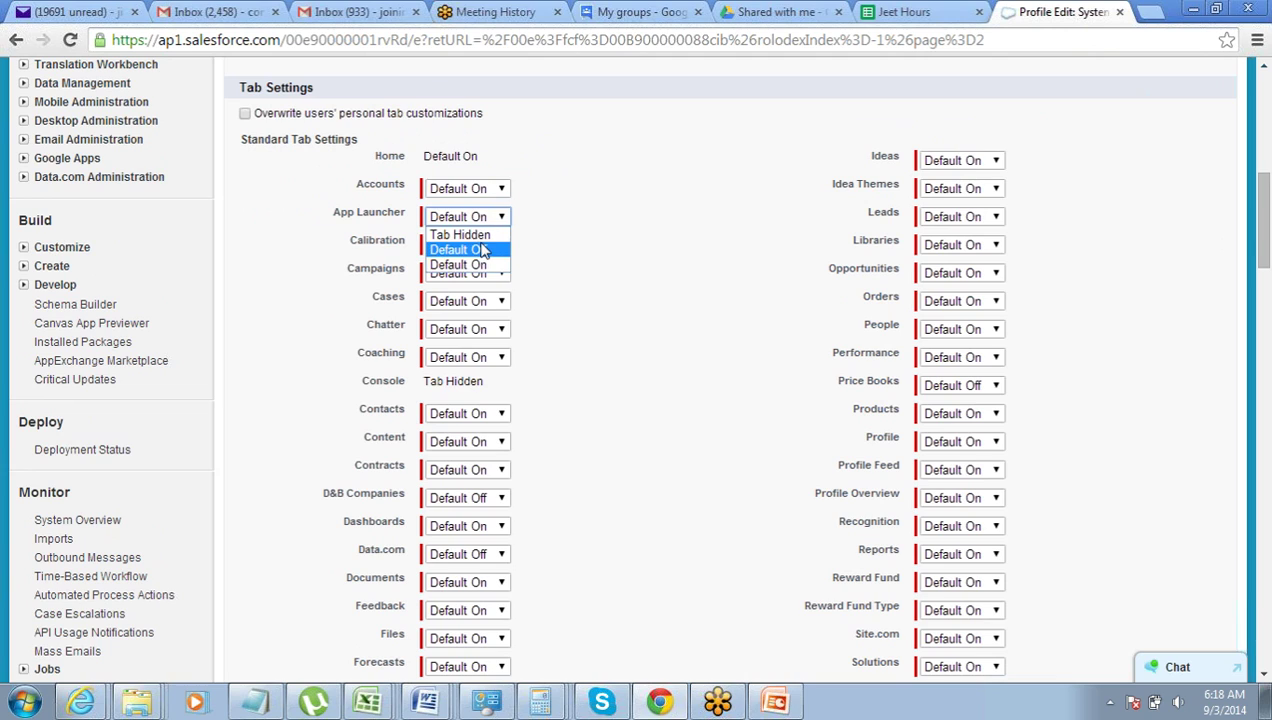
left_click(488, 235)
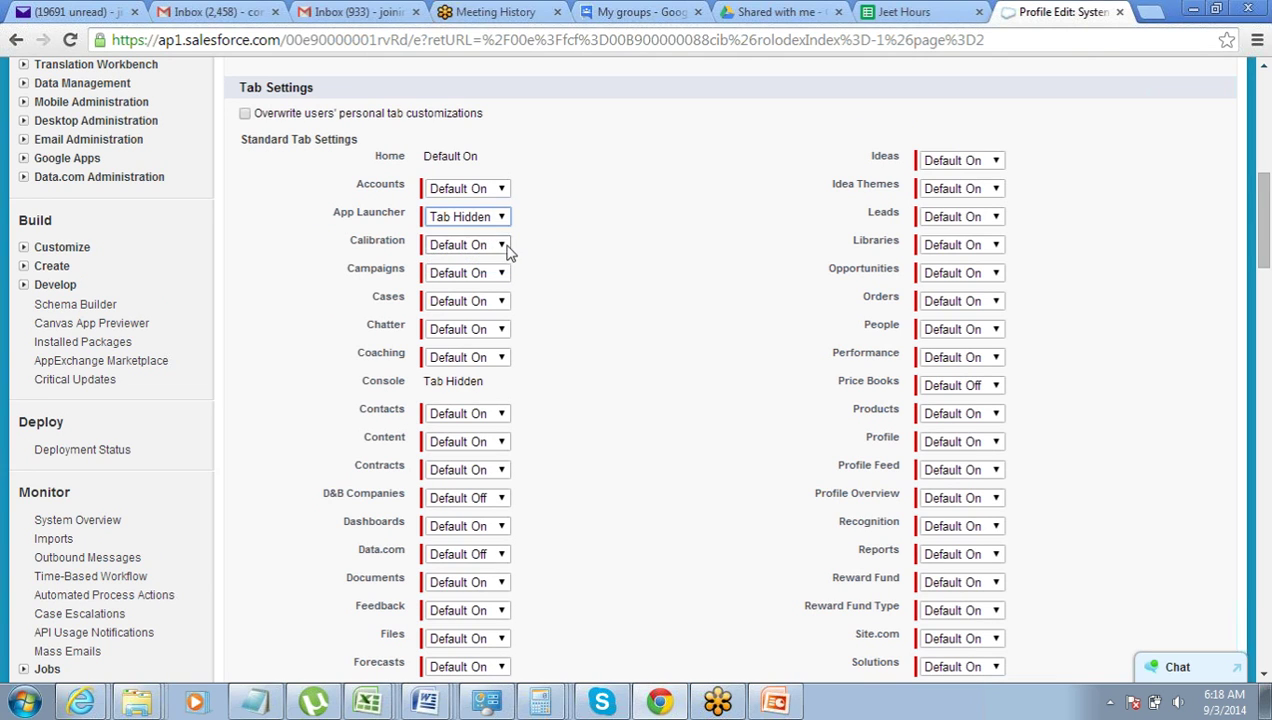
Look through the profile's standard and custom tab settings and the permission sections that follow them.
left_click(545, 276)
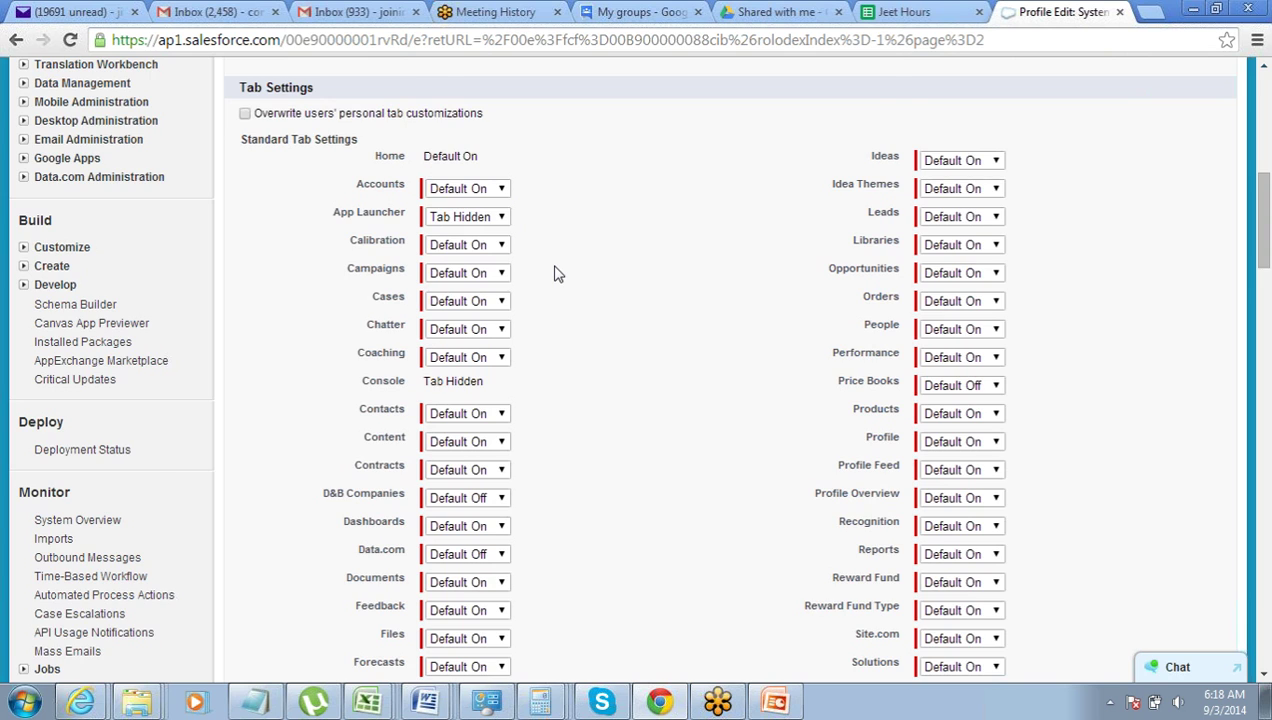
scroll(557, 273, "down", 4)
scroll(557, 273, "up", 5)
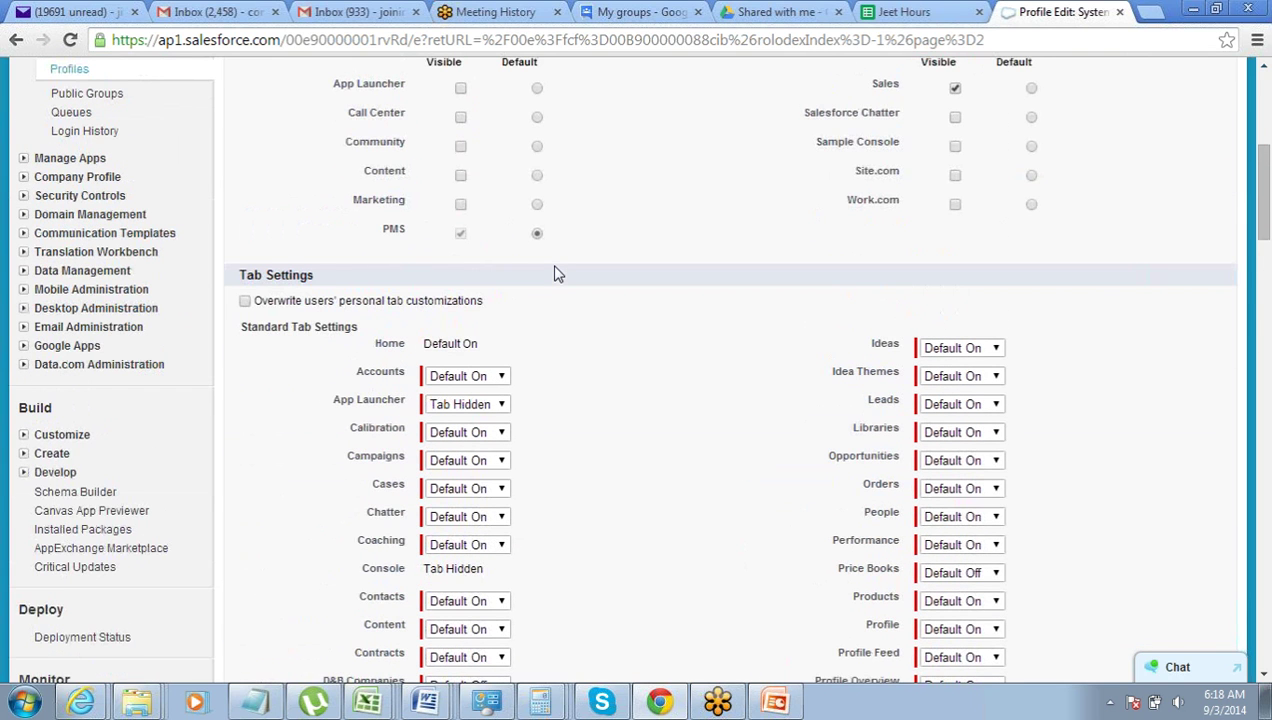
scroll(557, 273, "down", 5)
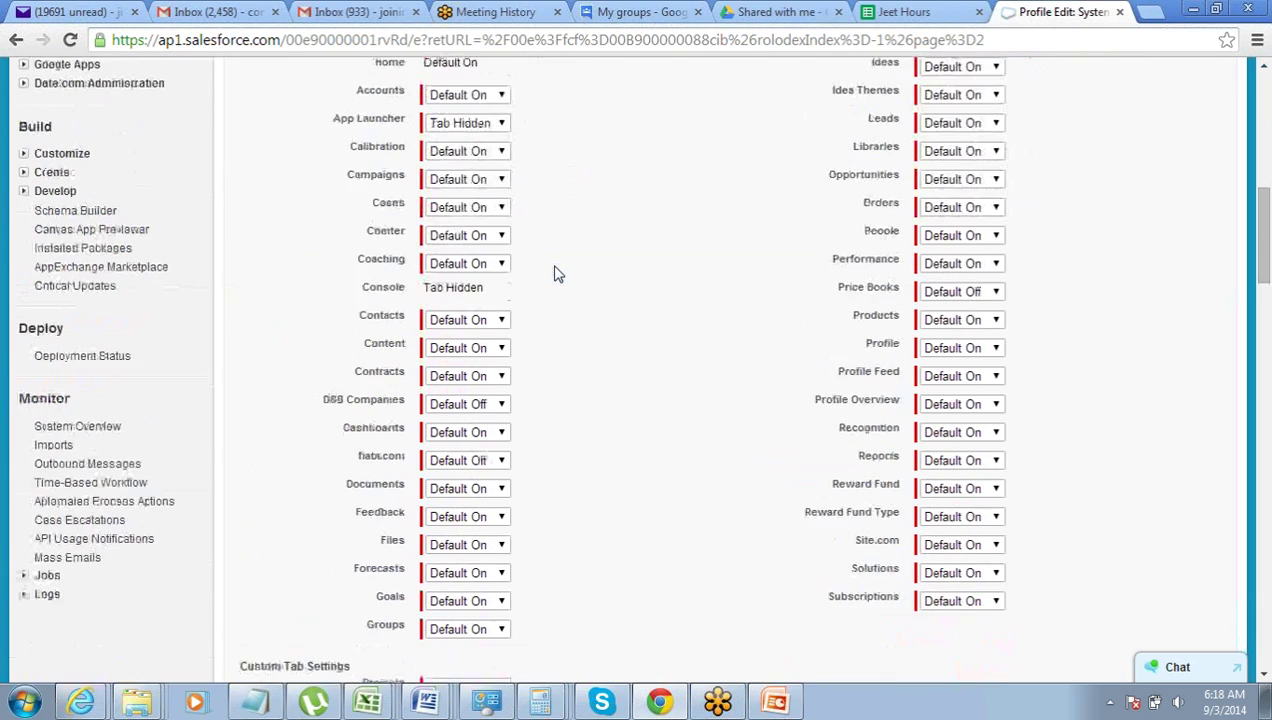
scroll(557, 273, "down", 9)
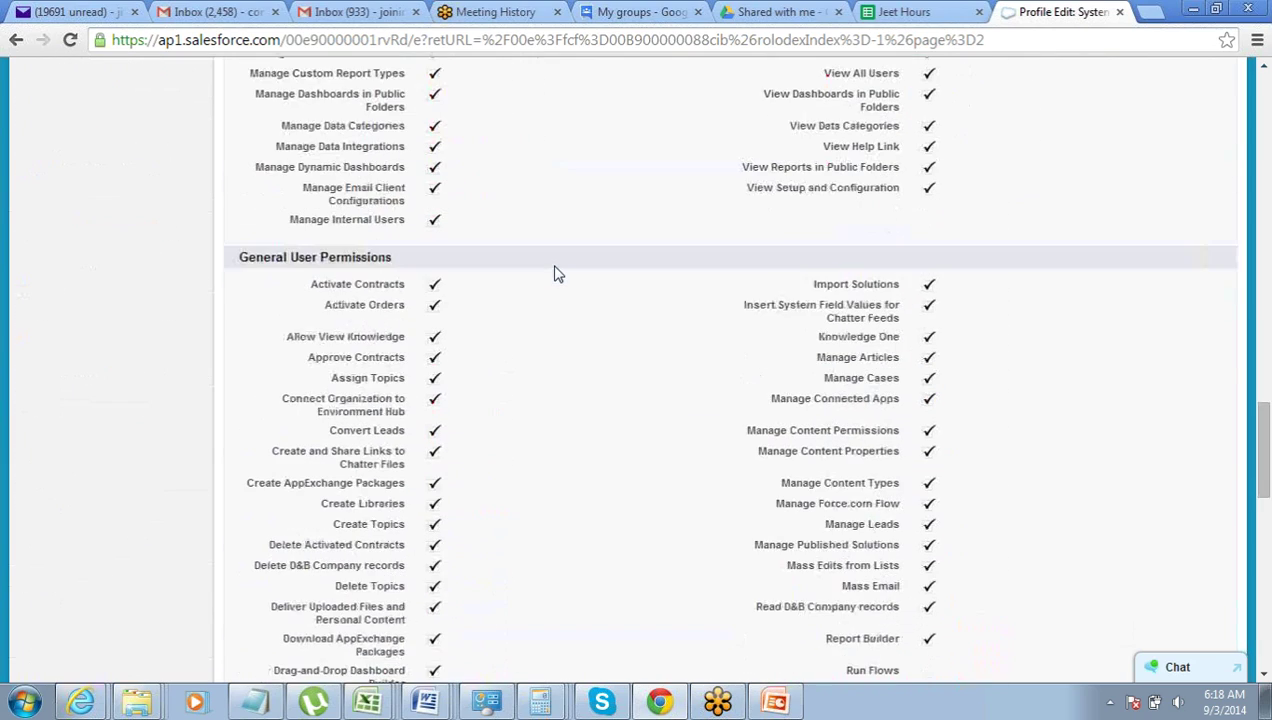
scroll(557, 273, "up", 4)
scroll(557, 273, "up", 8)
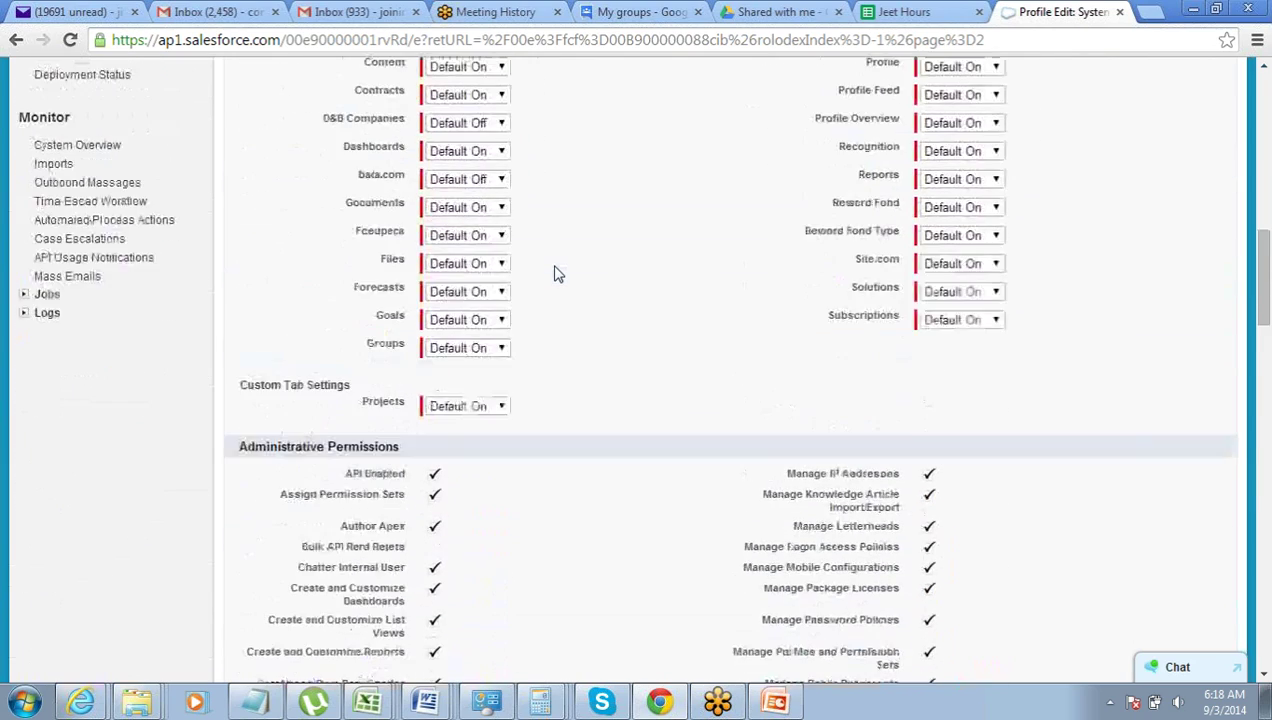
scroll(557, 273, "down", 1)
scroll(557, 273, "down", 1)
scroll(557, 273, "up", 3)
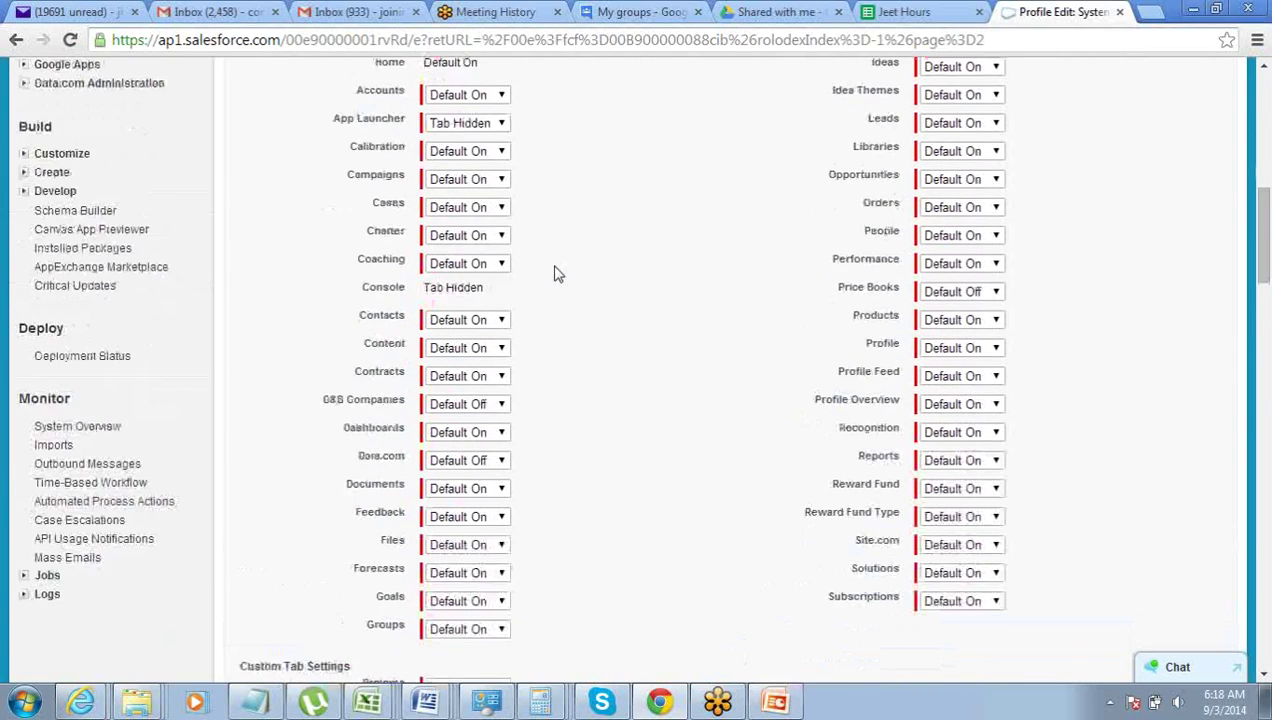
scroll(557, 273, "down", 1)
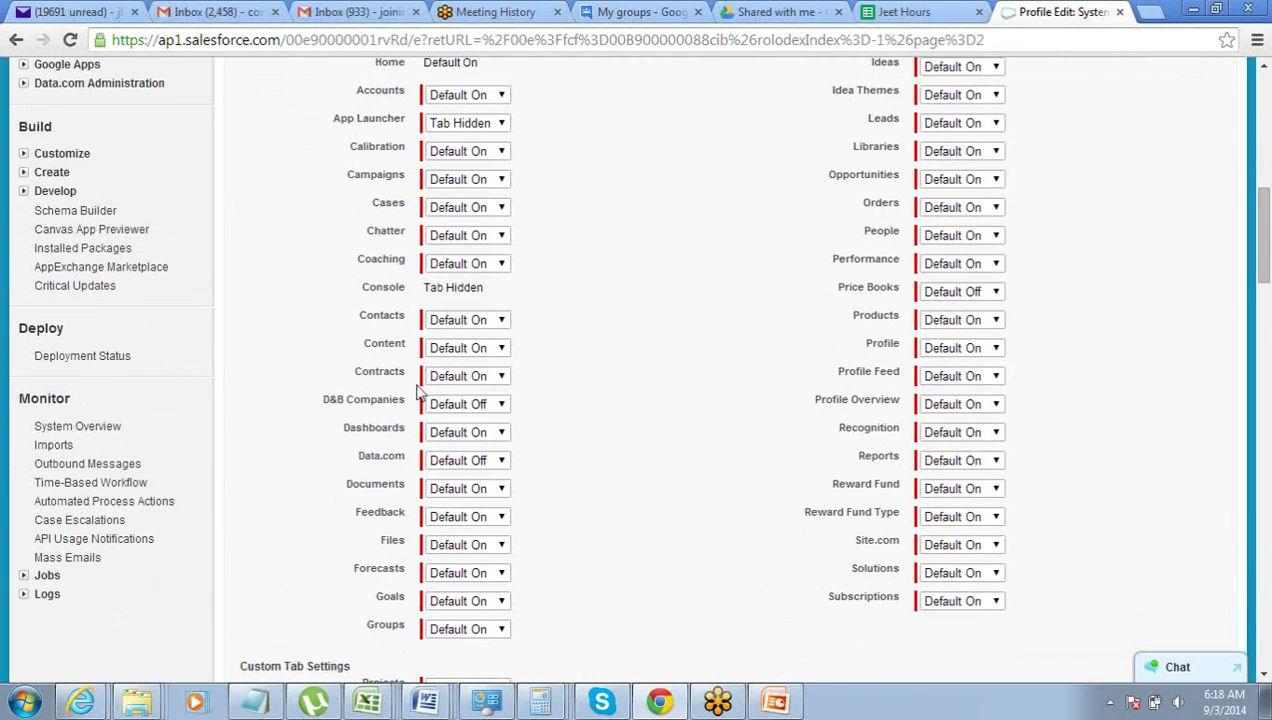
Try the Tab Hidden setting on the Contracts tab and return it to Default On.
left_click(447, 381)
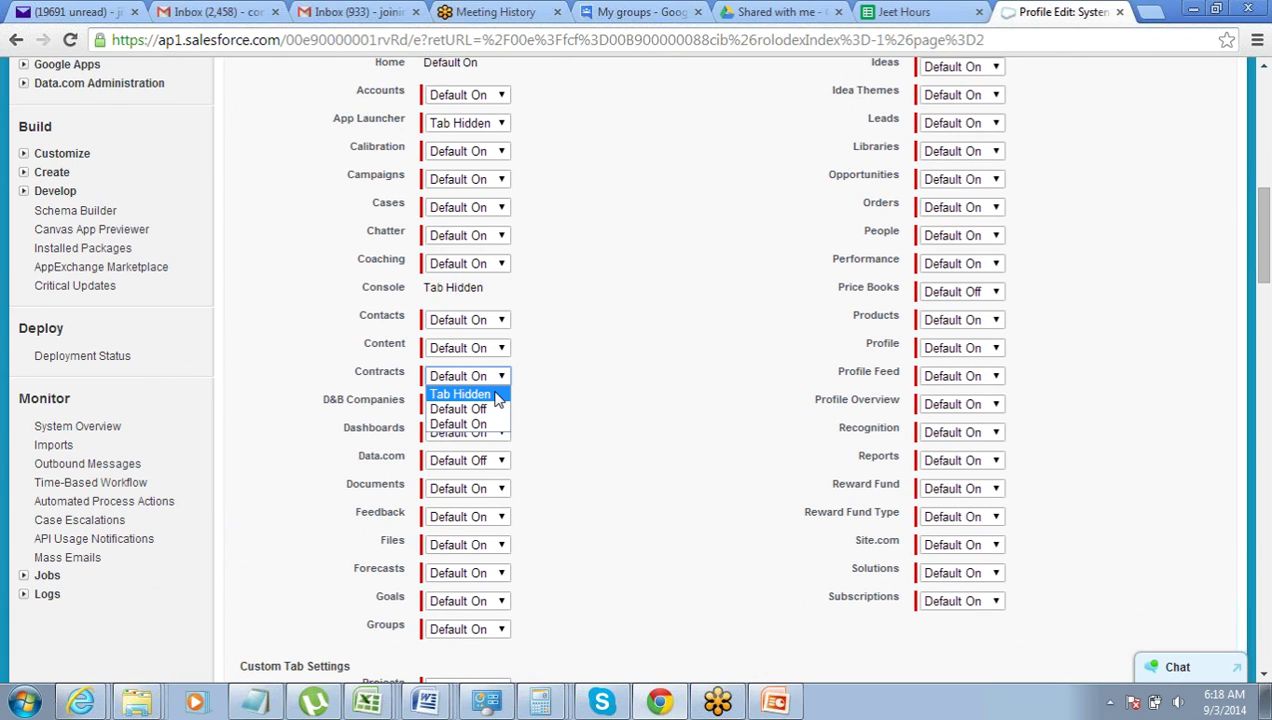
left_click(497, 396)
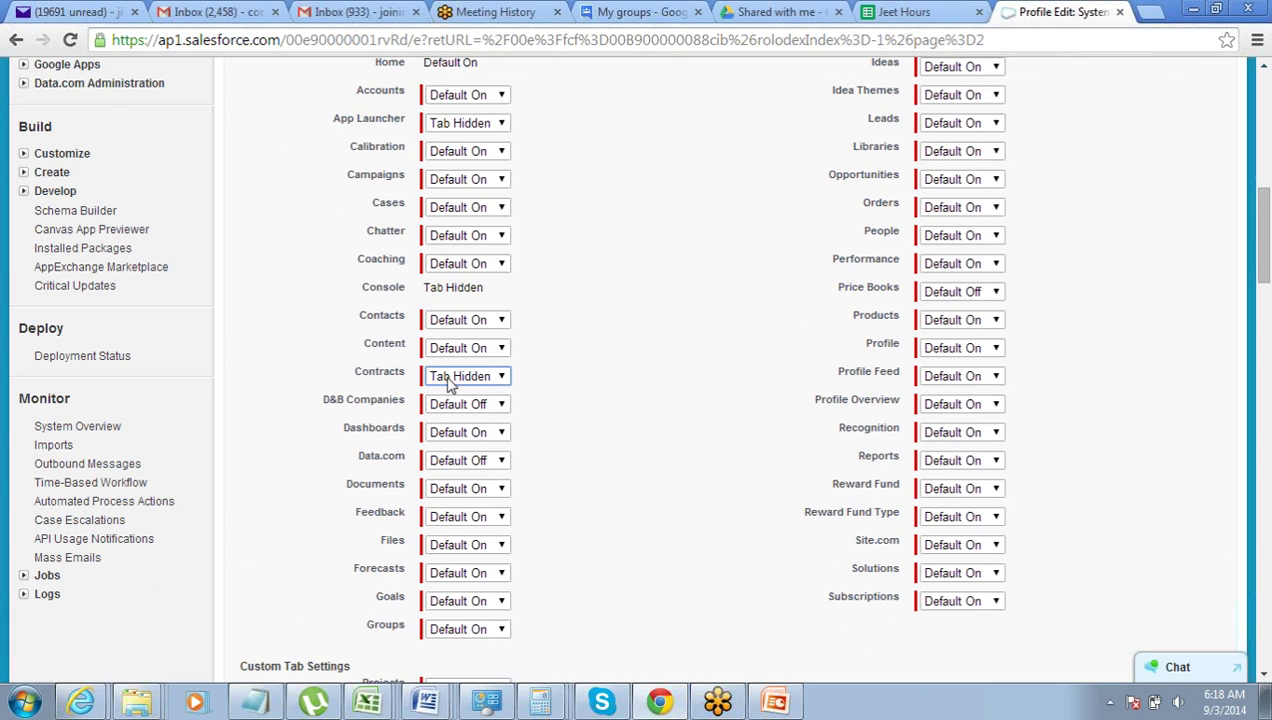
left_click(476, 388)
left_click(477, 424)
Check which tabs the PMS app shows in its tab bar and locate the All Tabs link.
scroll(604, 422, "up", 1)
scroll(604, 422, "up", 6)
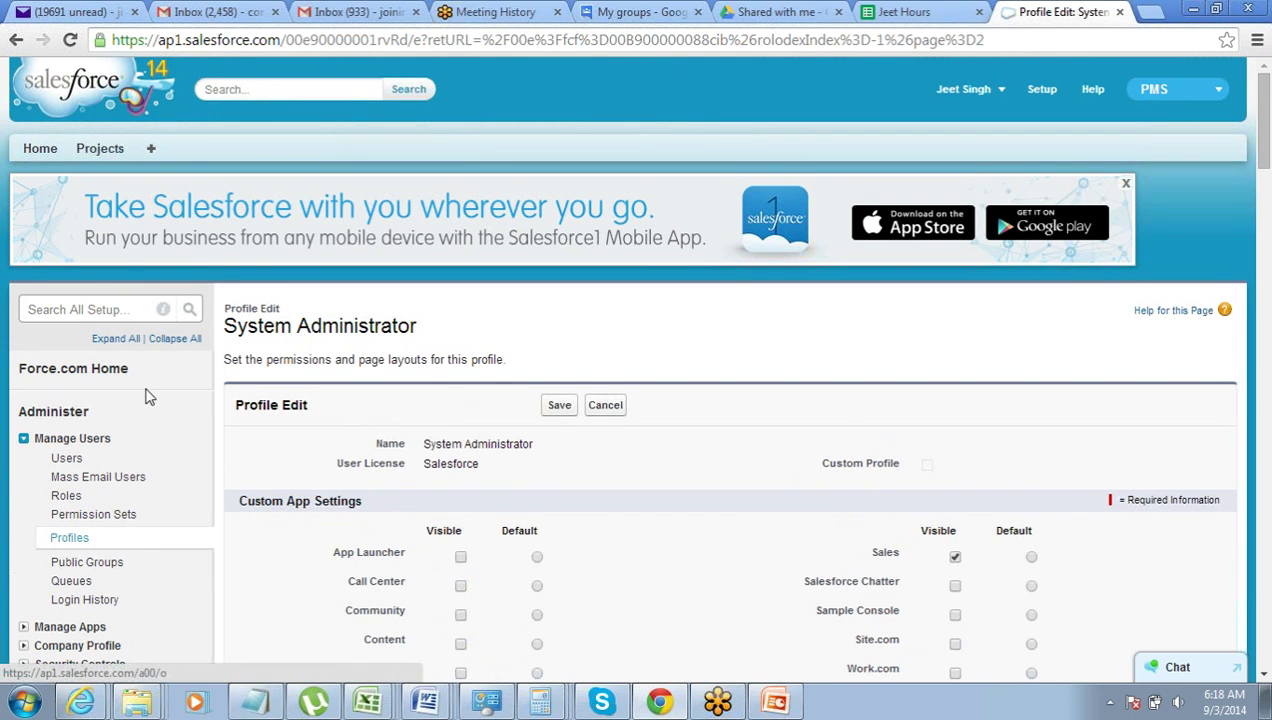
scroll(148, 397, "down", 6)
scroll(449, 437, "up", 6)
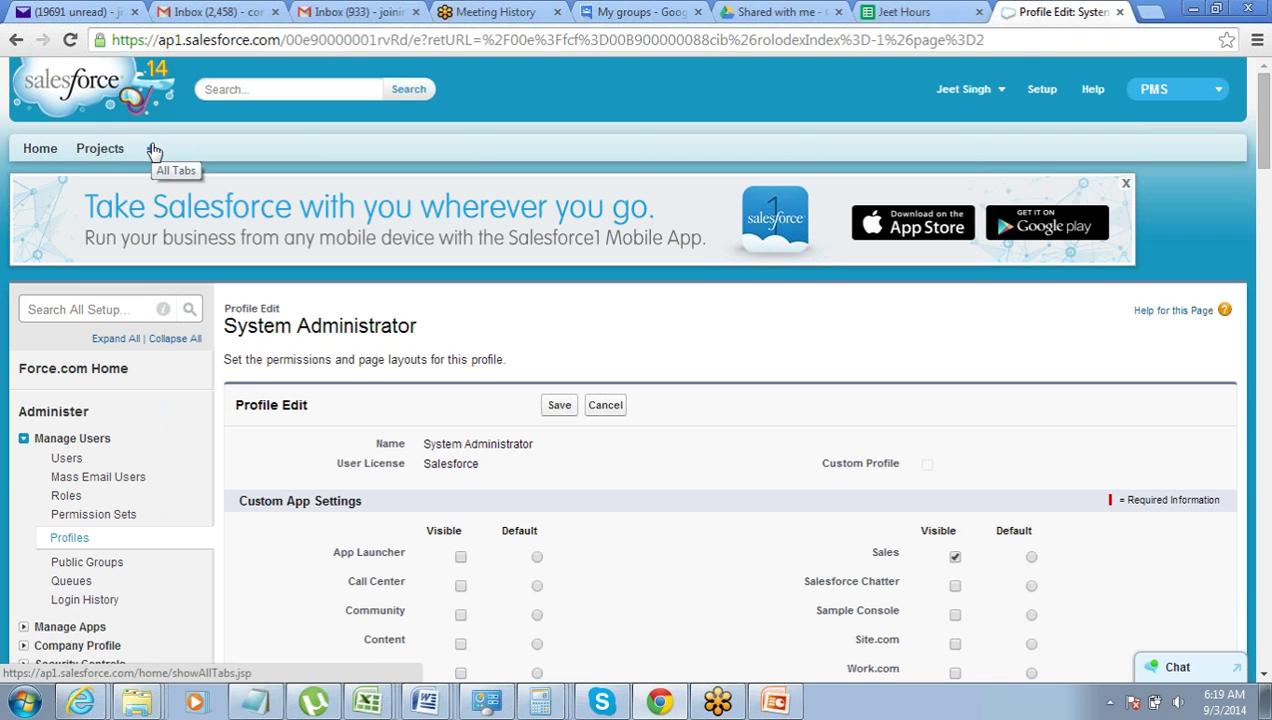
Examine the Administrative Permissions and General User Permissions of the System Administrator profile.
scroll(276, 460, "down", 12)
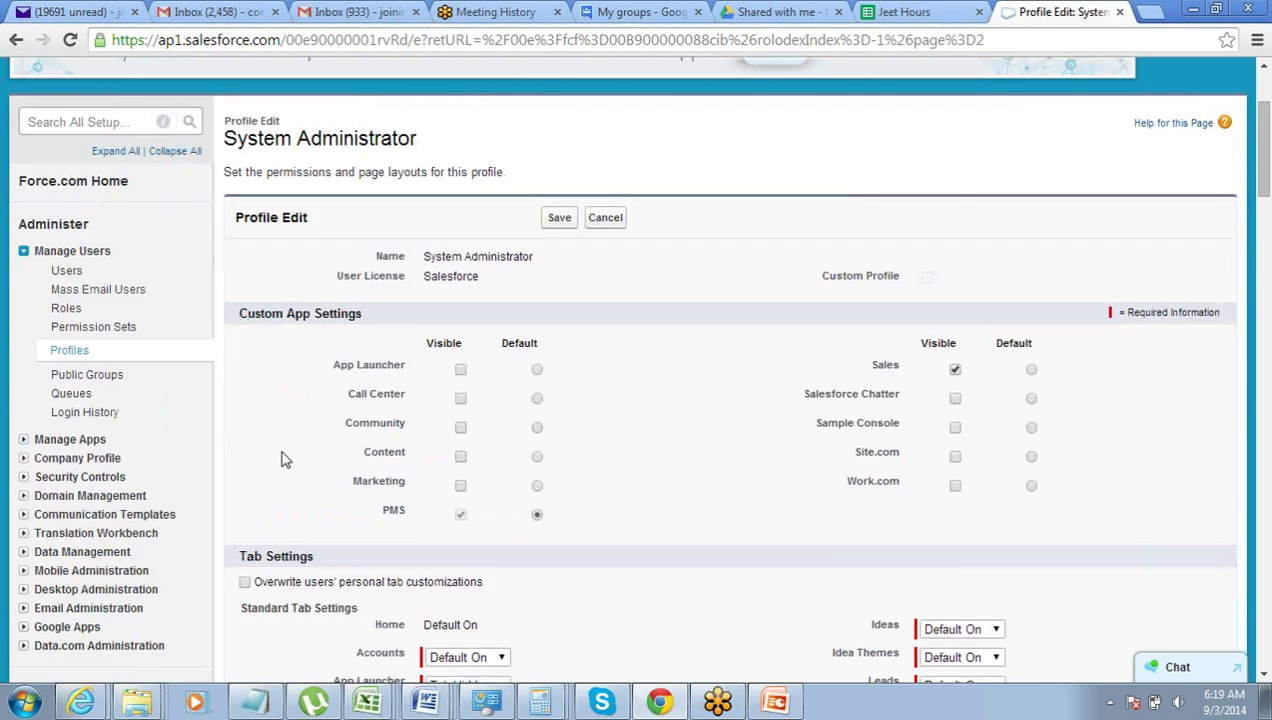
scroll(283, 458, "down", 3)
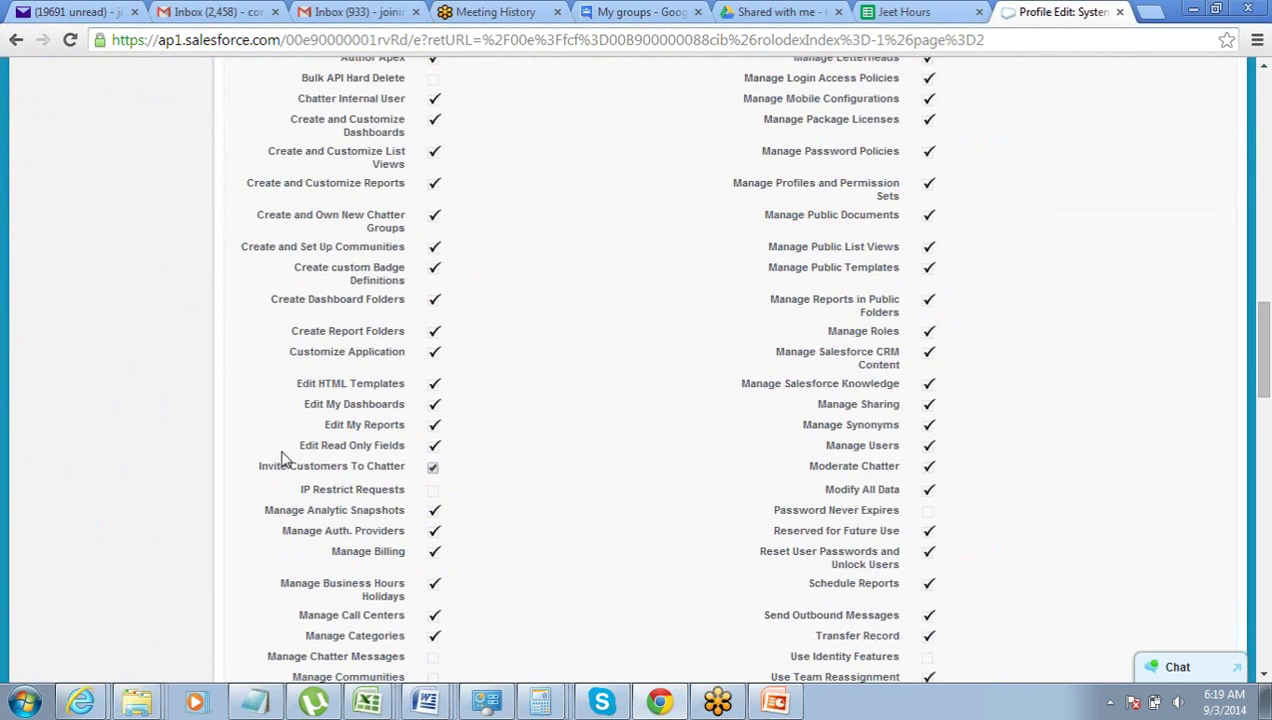
scroll(283, 458, "up", 1)
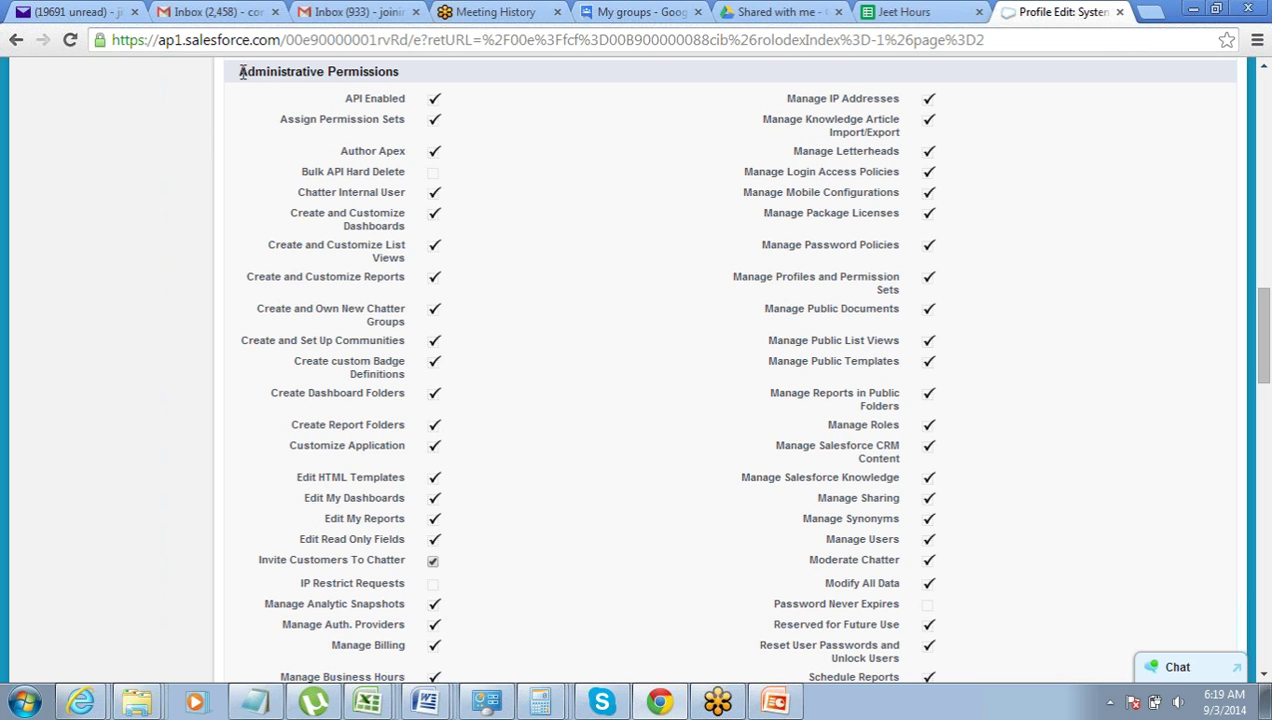
scroll(302, 72, "down", 12)
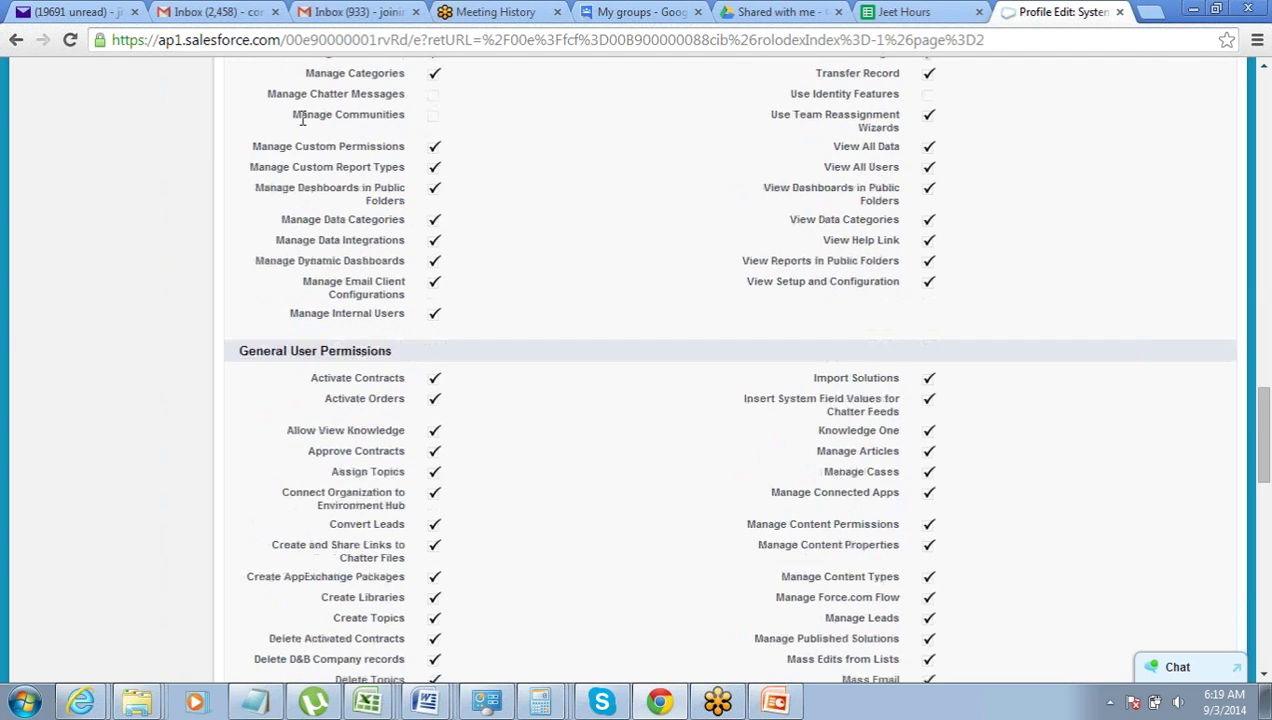
scroll(302, 119, "up", 2)
left_click_drag(262, 162, 330, 162)
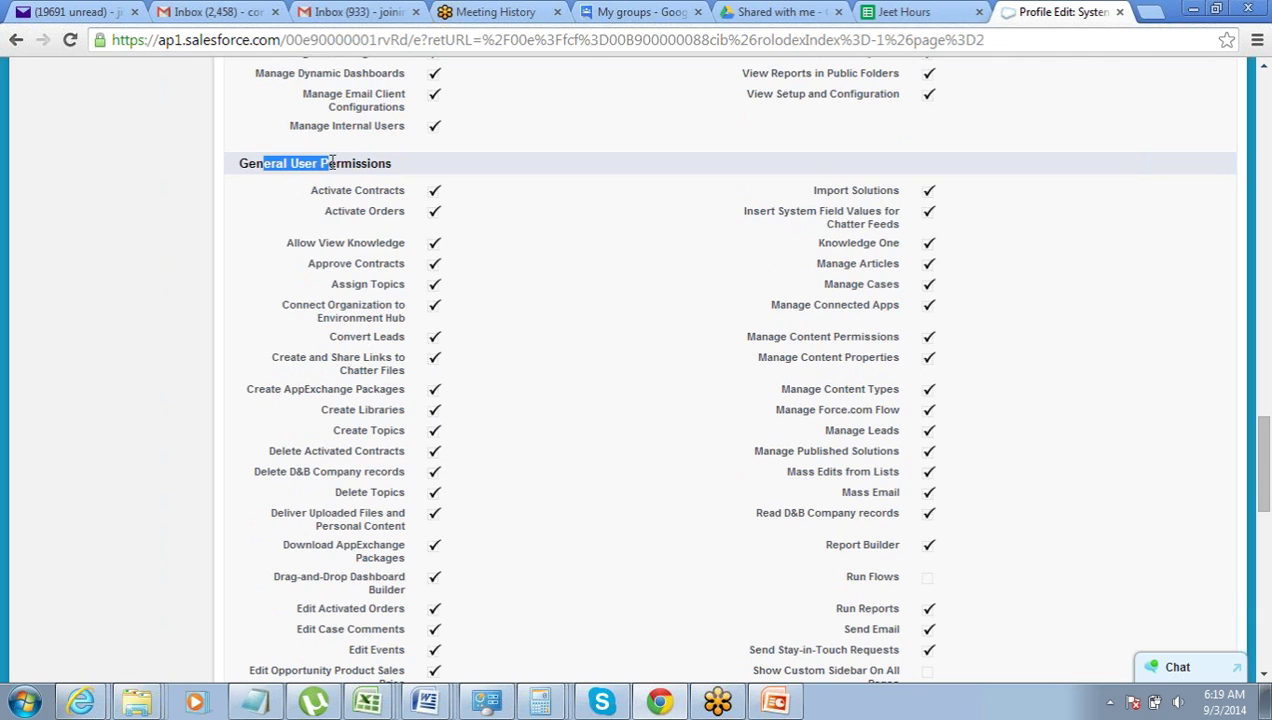
scroll(332, 163, "down", 1)
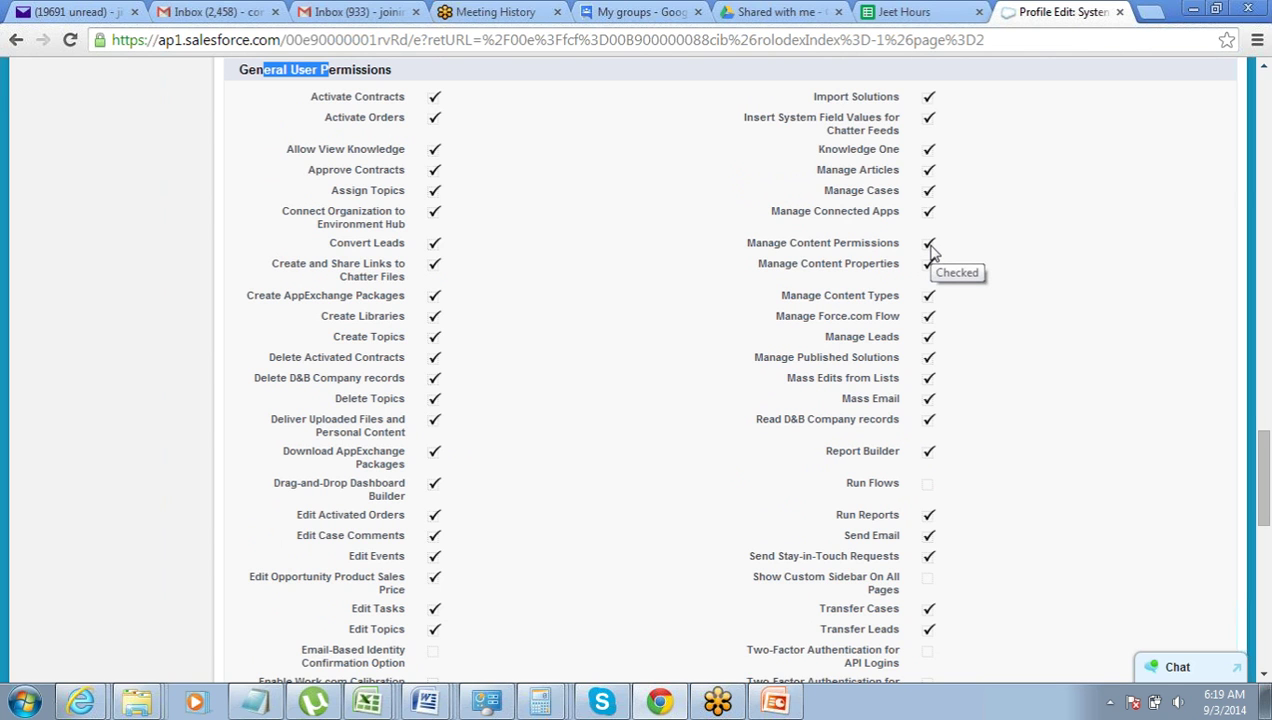
scroll(946, 258, "down", 2)
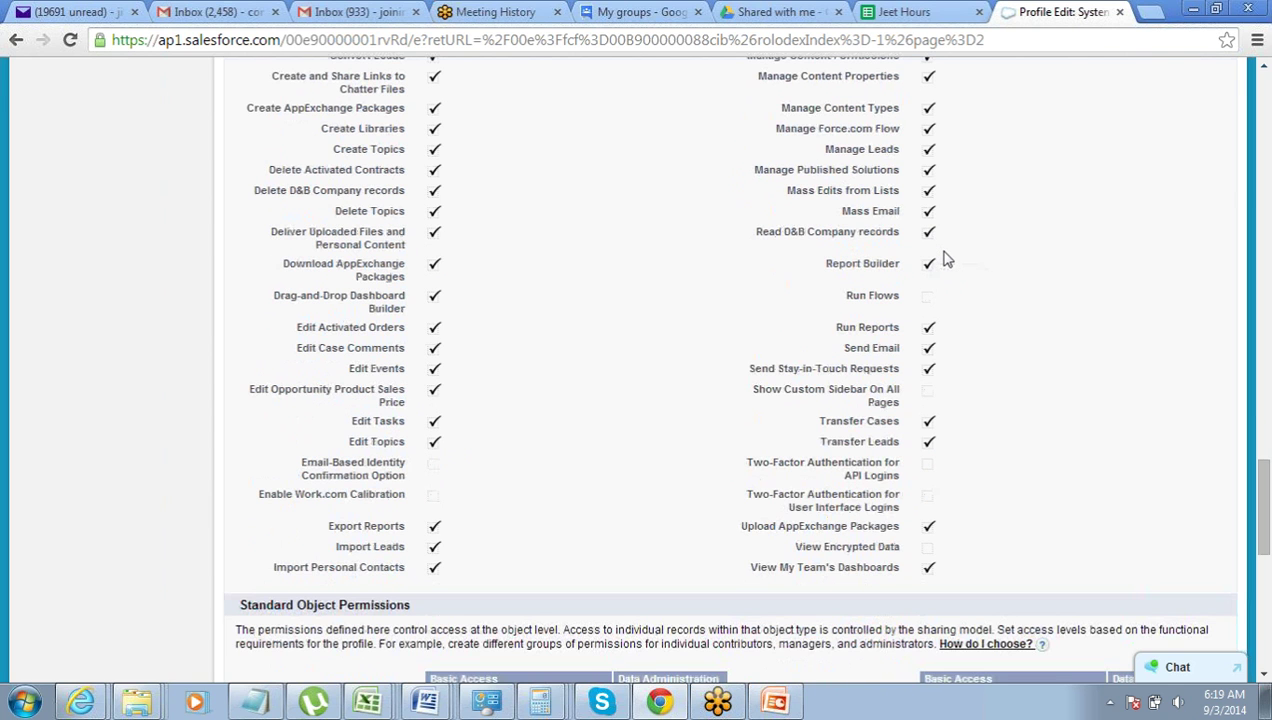
Examine the Standard Object Permissions, including the basic access and data administration rights on Accounts.
scroll(946, 258, "down", 6)
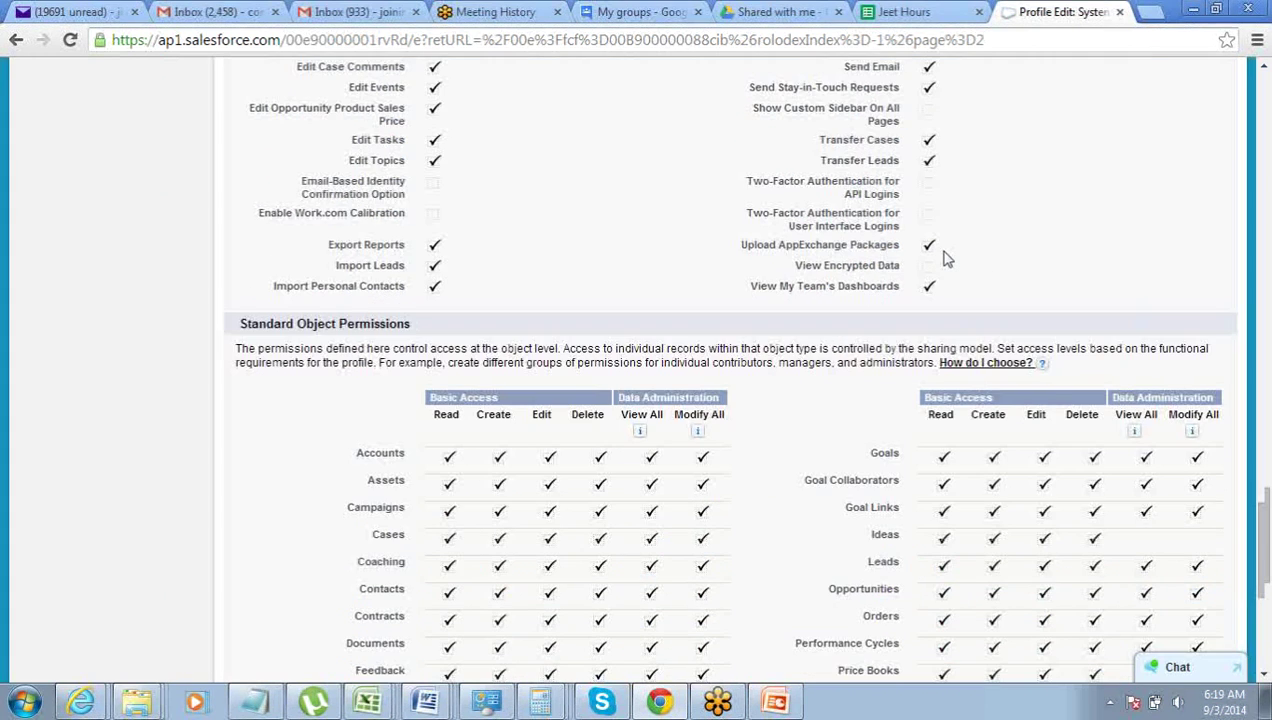
scroll(946, 258, "up", 1)
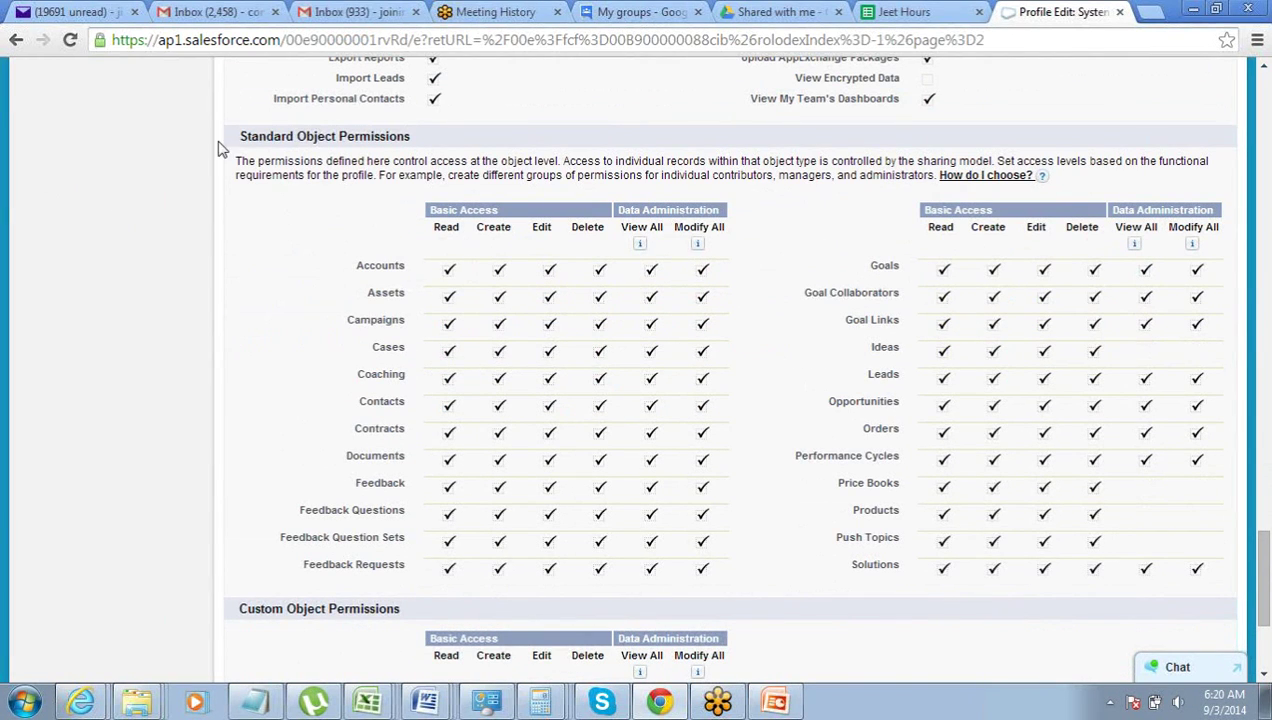
left_click_drag(239, 136, 414, 137)
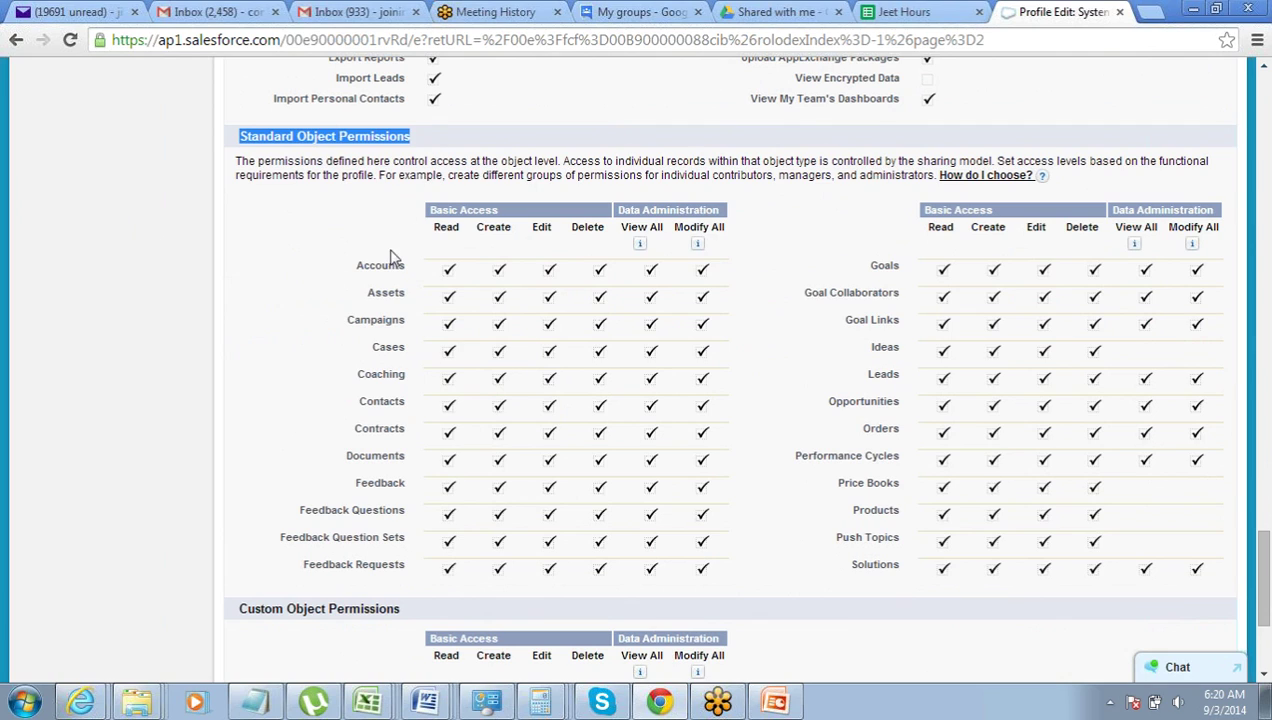
left_click_drag(358, 264, 388, 262)
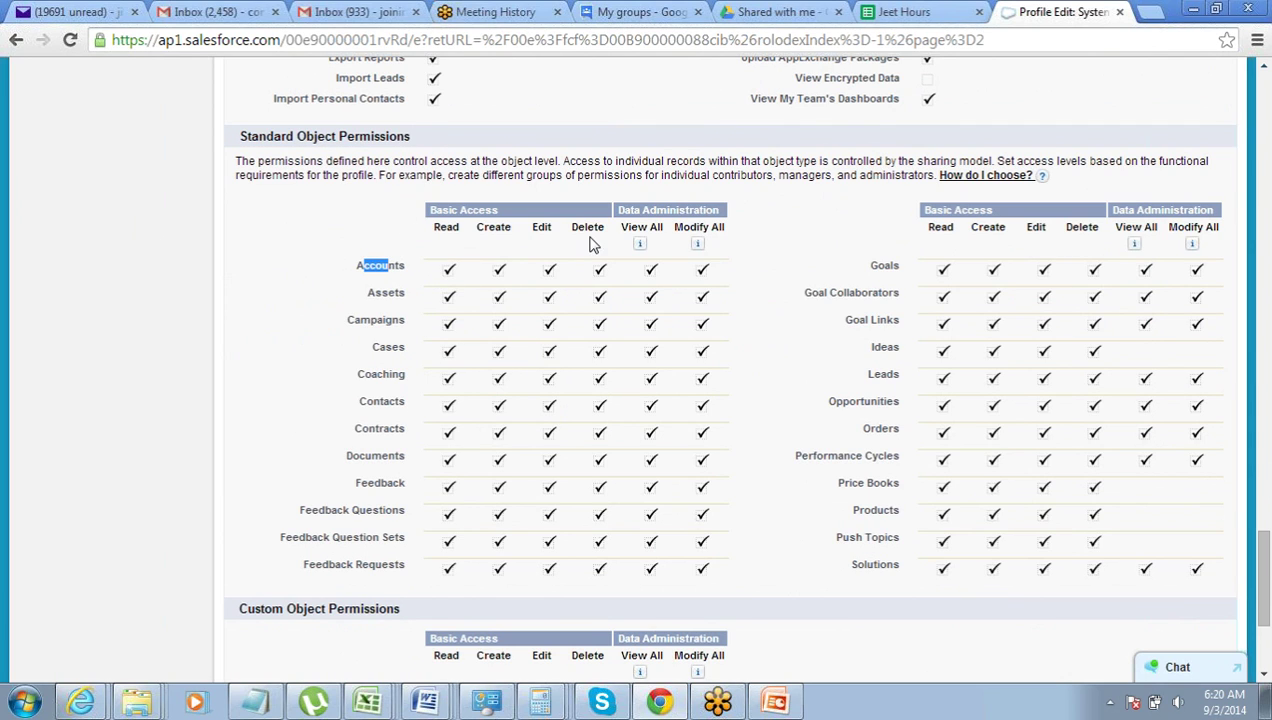
mouse_move(643, 248)
scroll(625, 350, "up", 1)
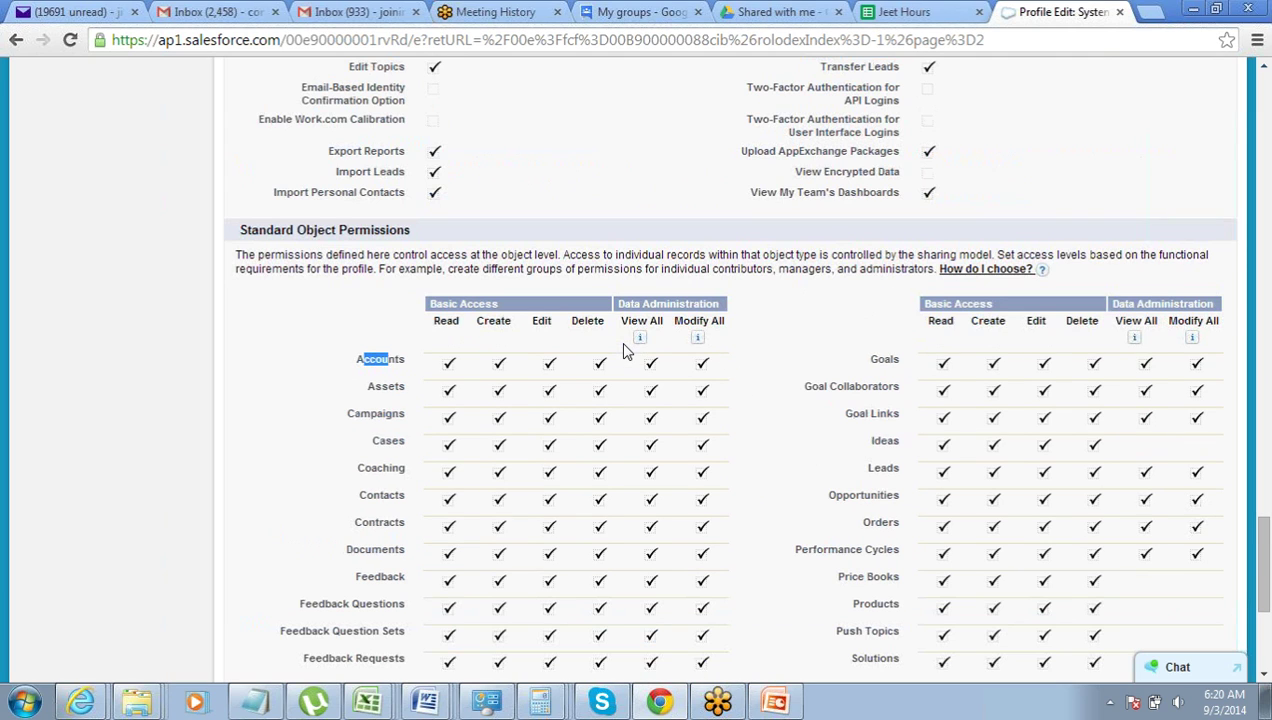
Leave the System Administrator profile's edit page without saving the changes.
scroll(622, 350, "up", 15)
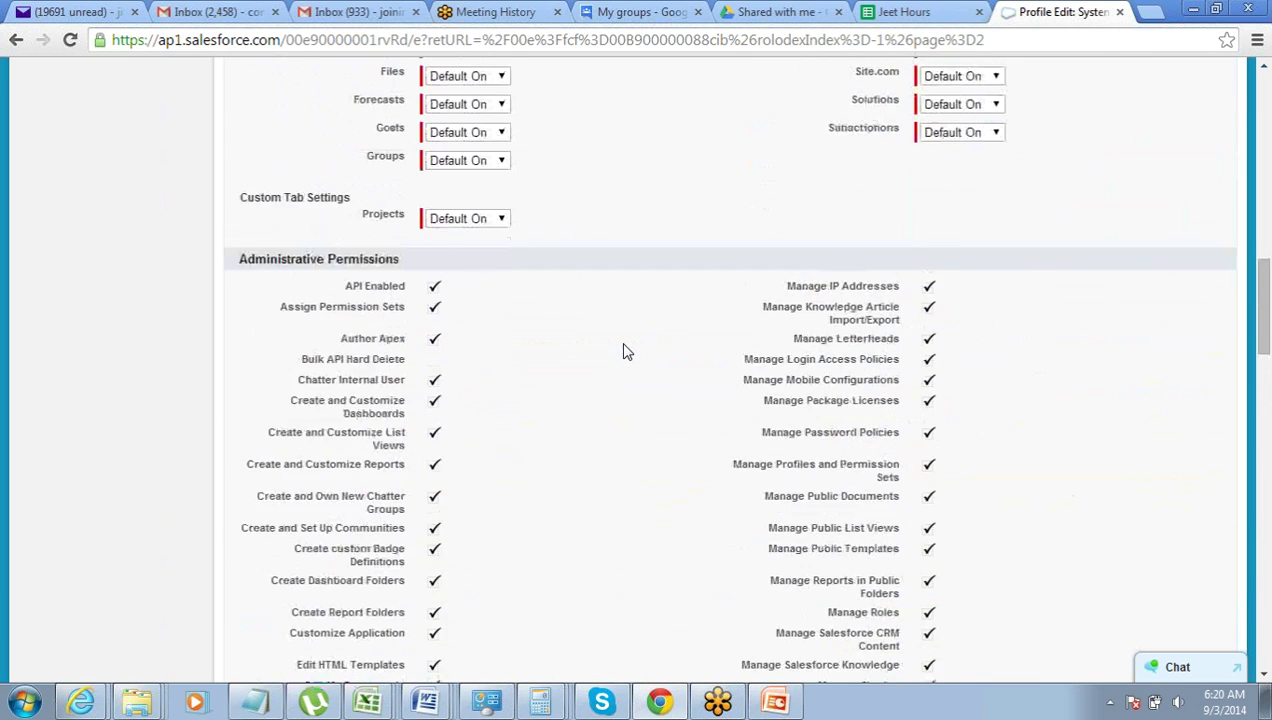
scroll(624, 350, "up", 10)
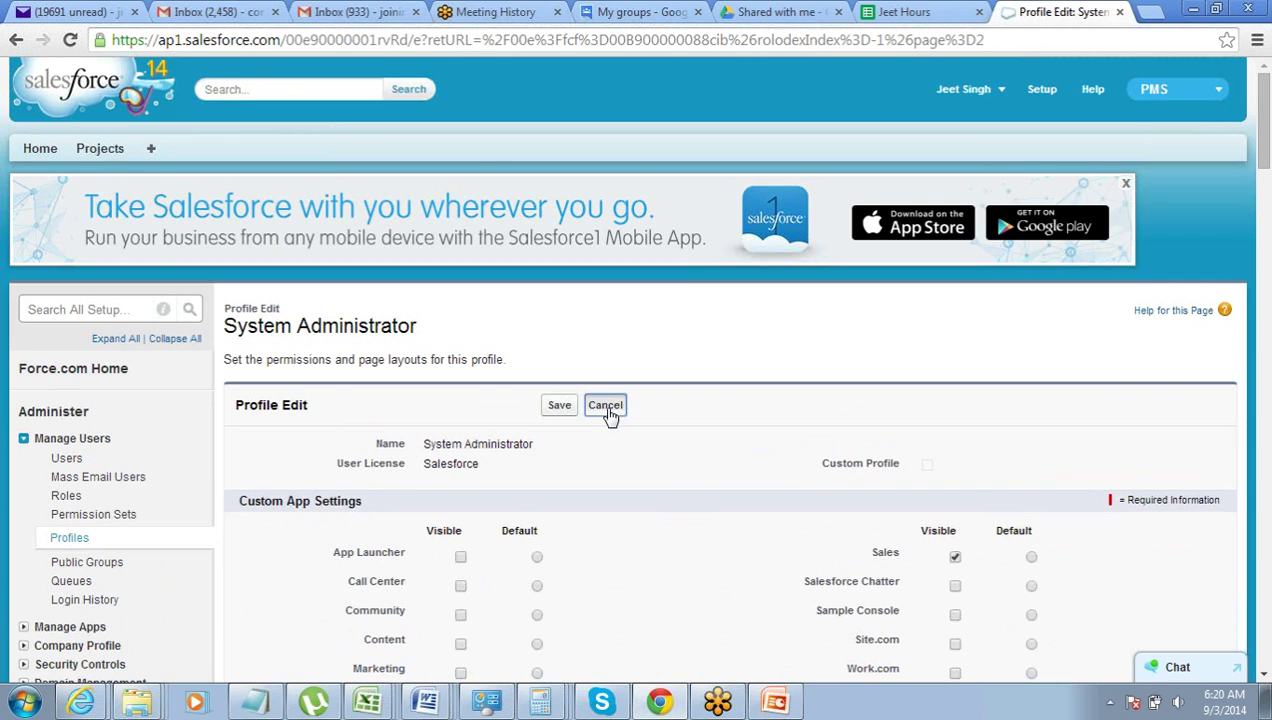
left_click(606, 406)
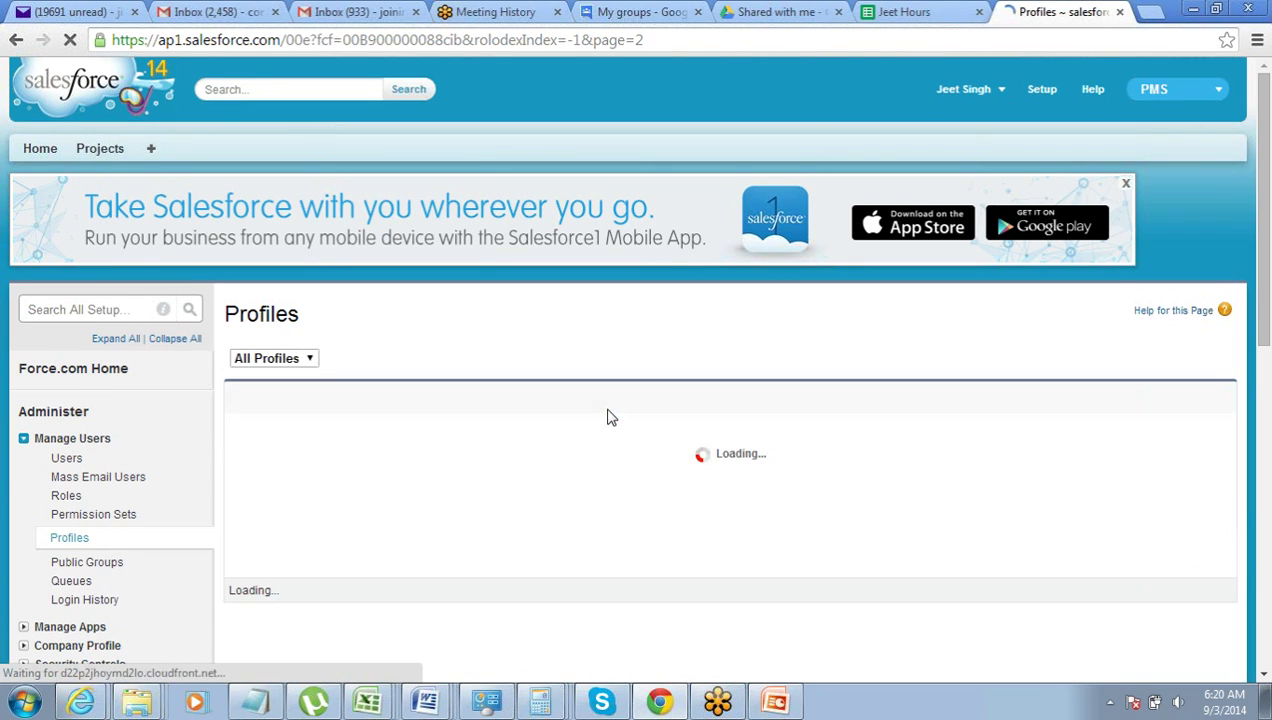
Go to the previous page of the profile list and open Custom: Support Profile for editing.
scroll(611, 418, "down", 3)
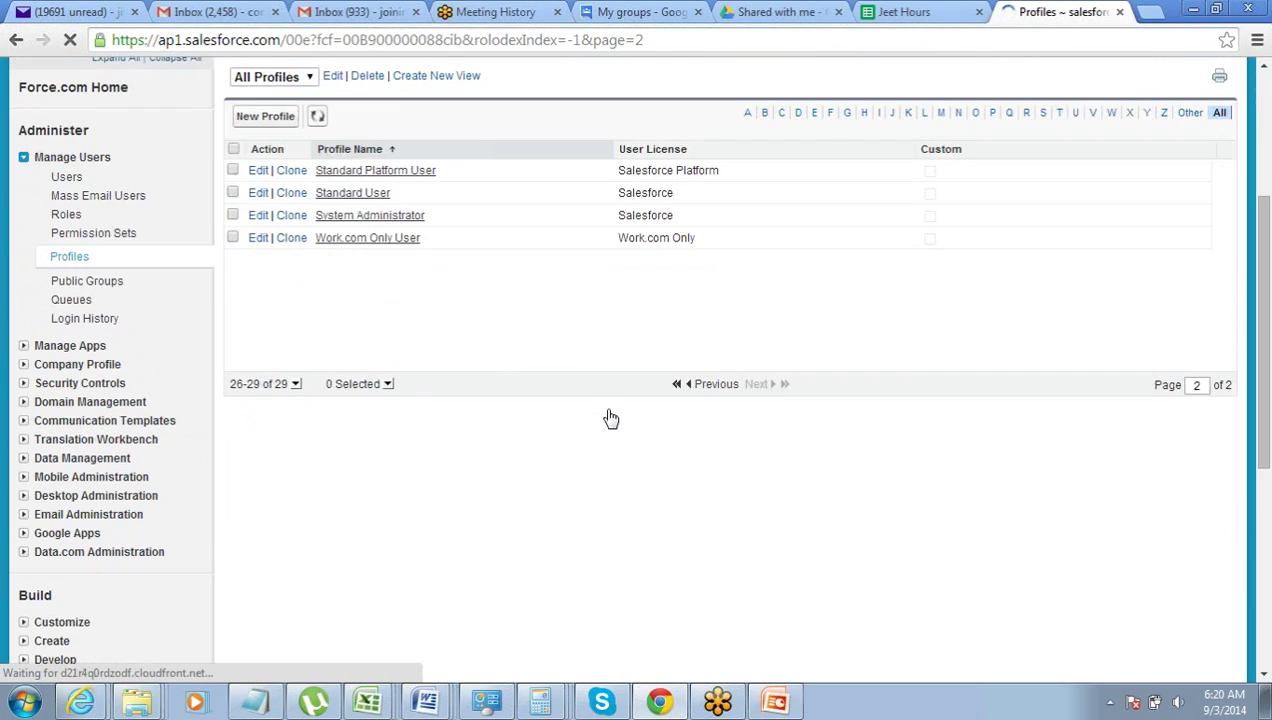
left_click(710, 389)
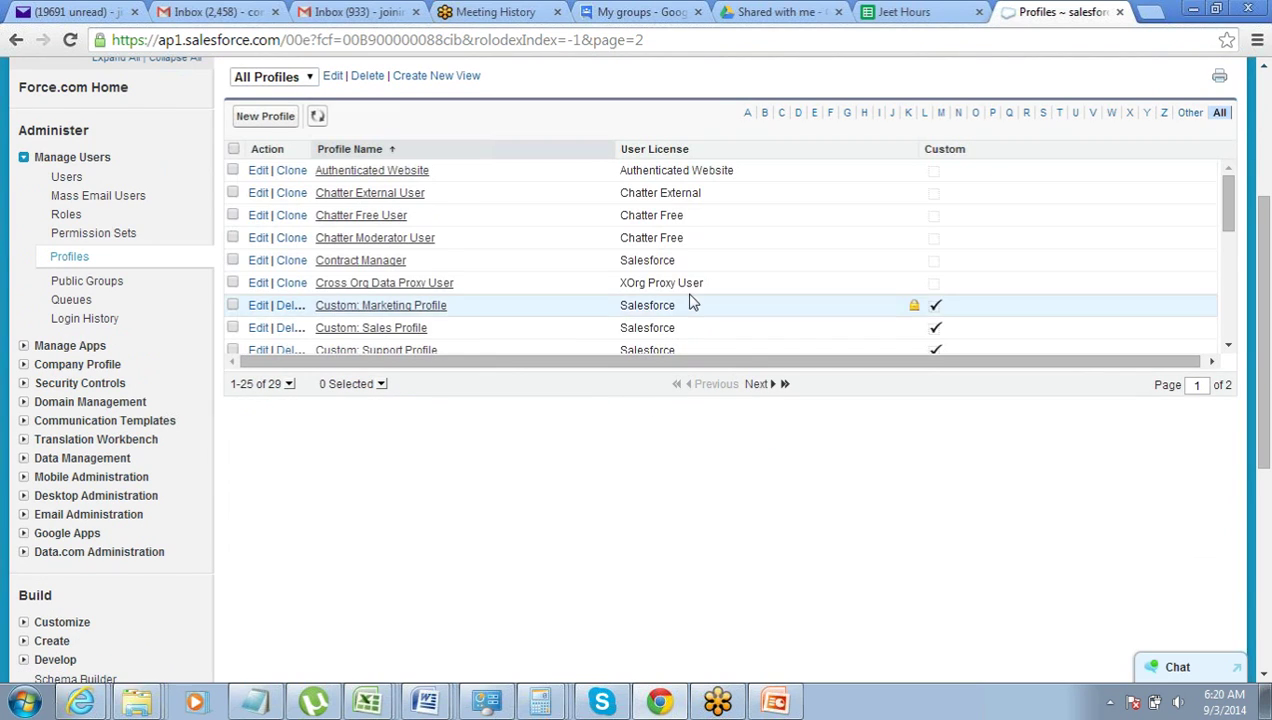
scroll(690, 301, "down", 2)
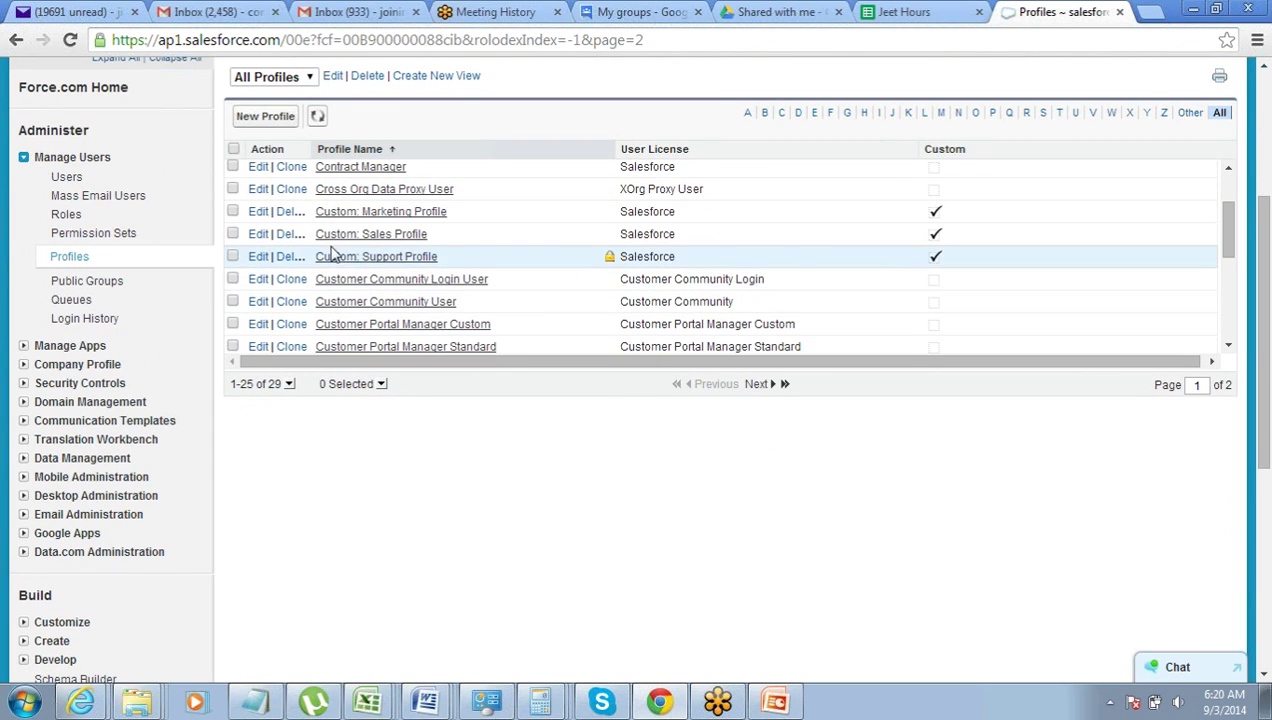
left_click(258, 259)
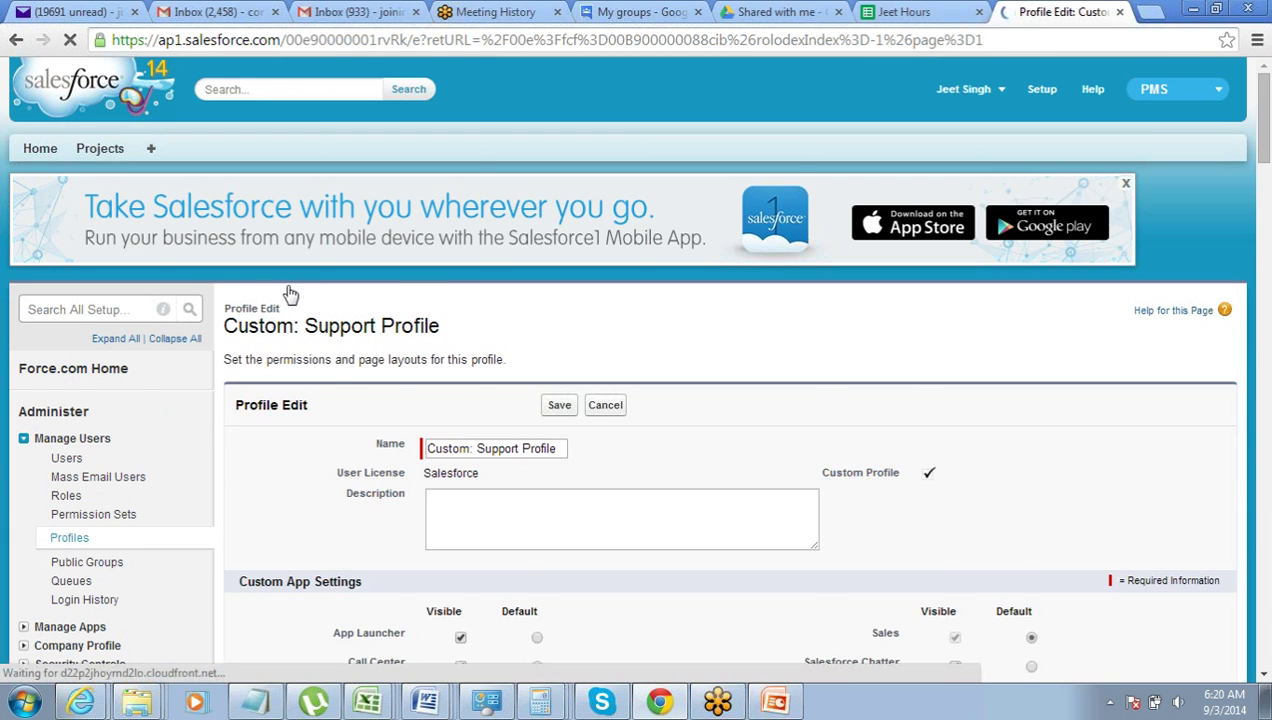
Examine the administrative, general user, standard object and custom object permissions of Custom: Support Profile.
scroll(288, 292, "down", 15)
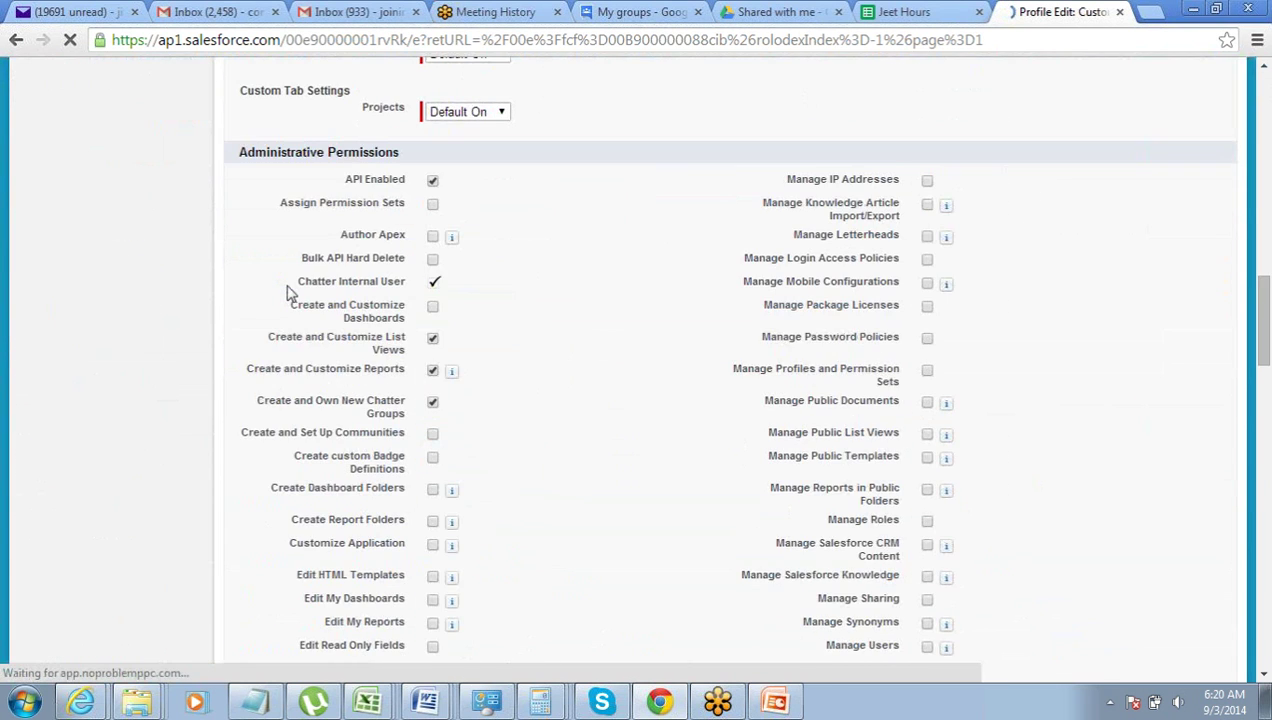
scroll(288, 292, "down", 5)
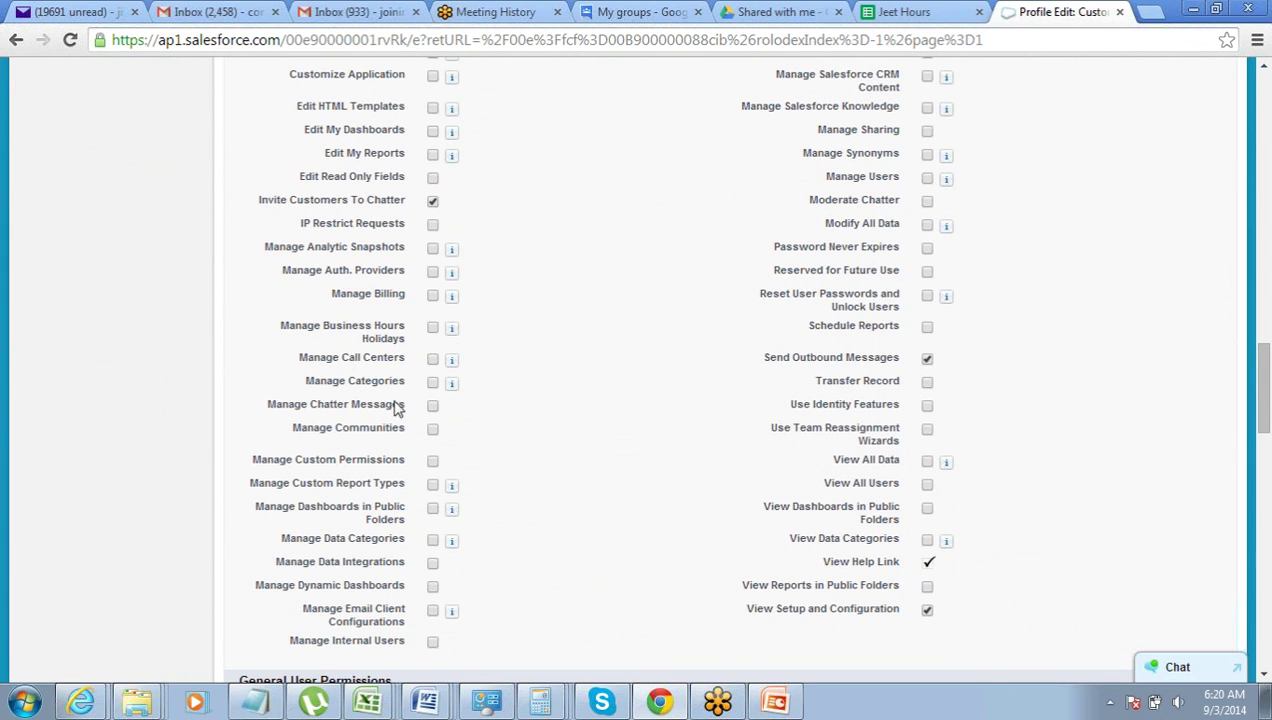
scroll(372, 468, "down", 4)
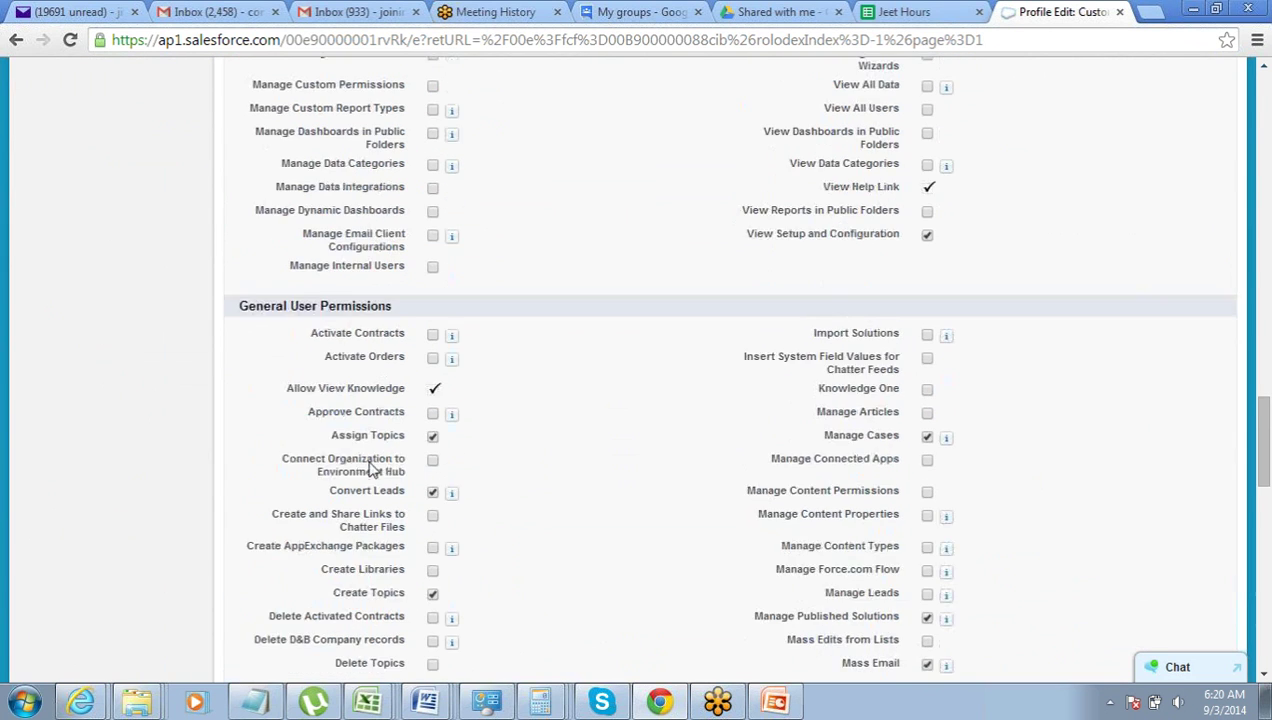
scroll(370, 465, "down", 11)
scroll(363, 420, "up", 2)
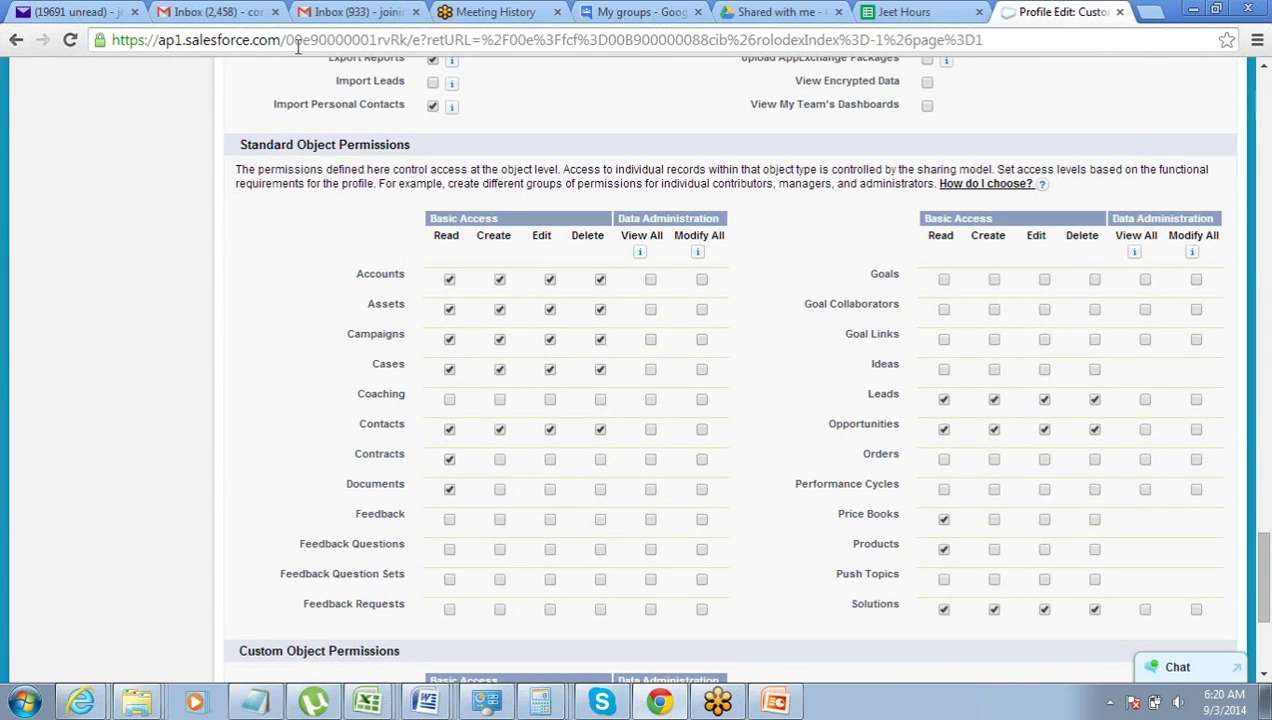
scroll(346, 380, "down", 2)
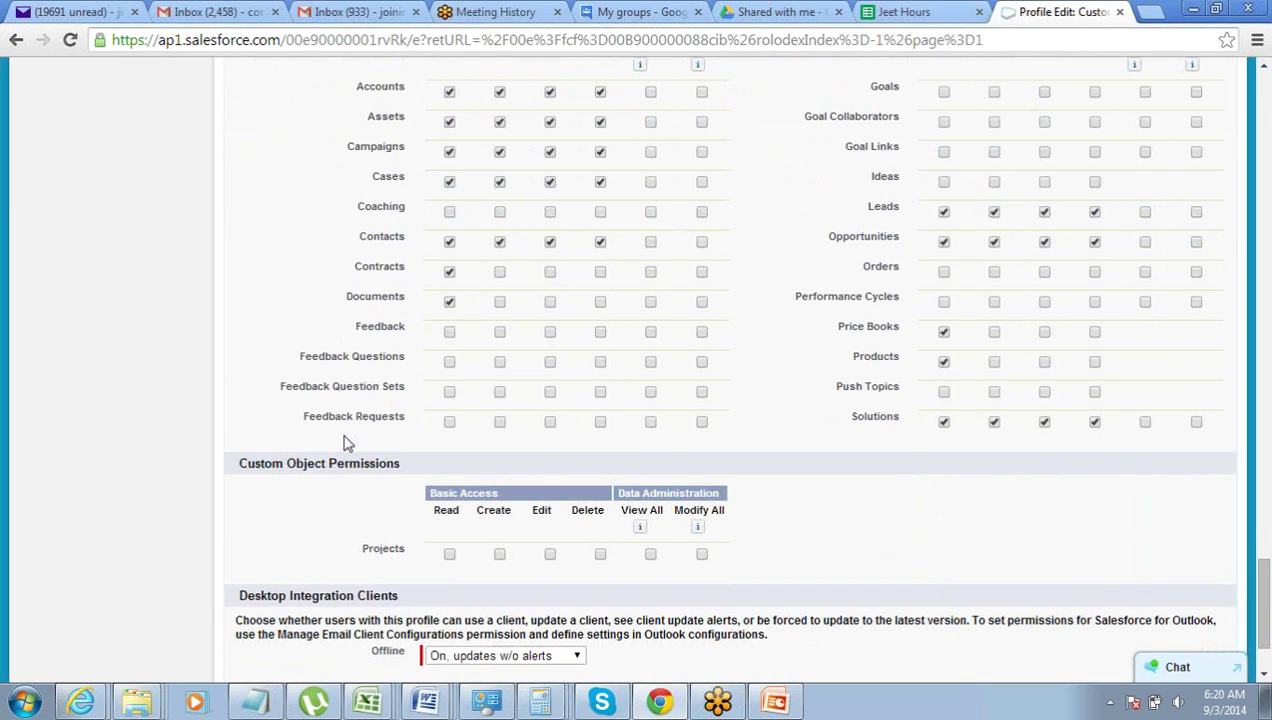
Clear and restore the Create right on Accounts and Assets and the Delete right on Accounts under Standard Object Permissions.
scroll(348, 446, "up", 1)
scroll(350, 450, "up", 1)
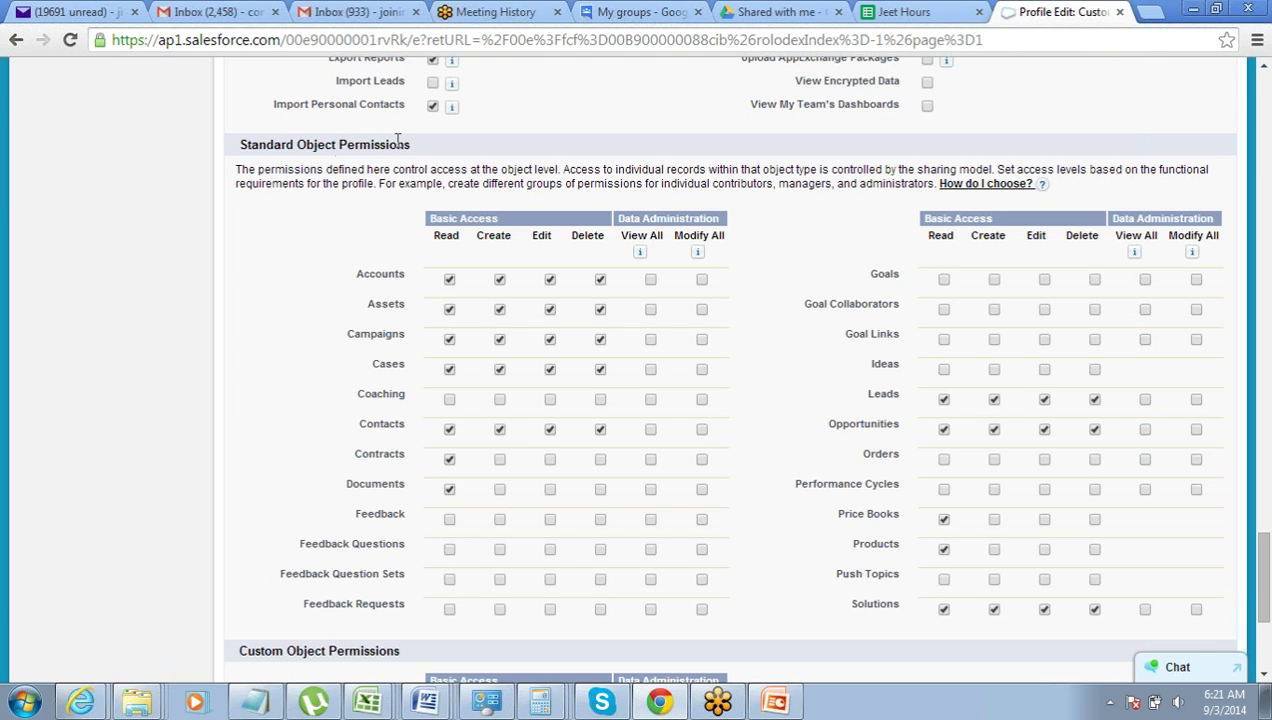
left_click(500, 282)
left_click(500, 310)
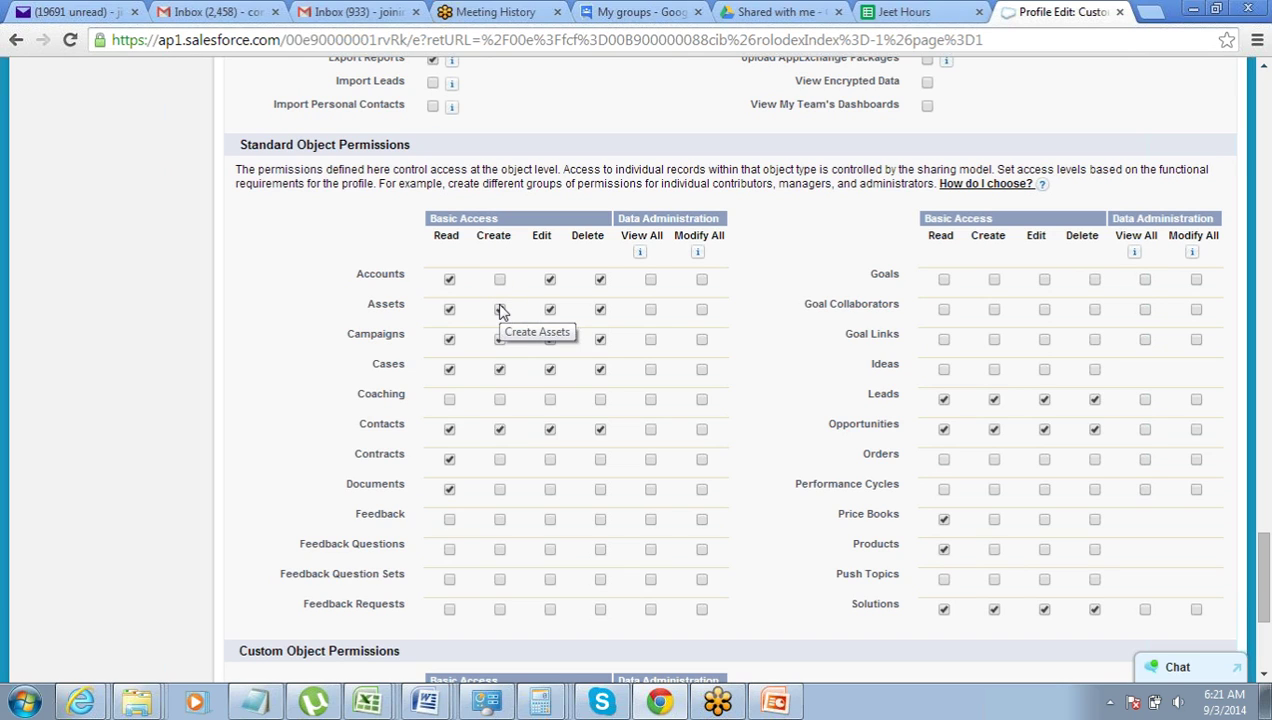
left_click(500, 310)
left_click(500, 281)
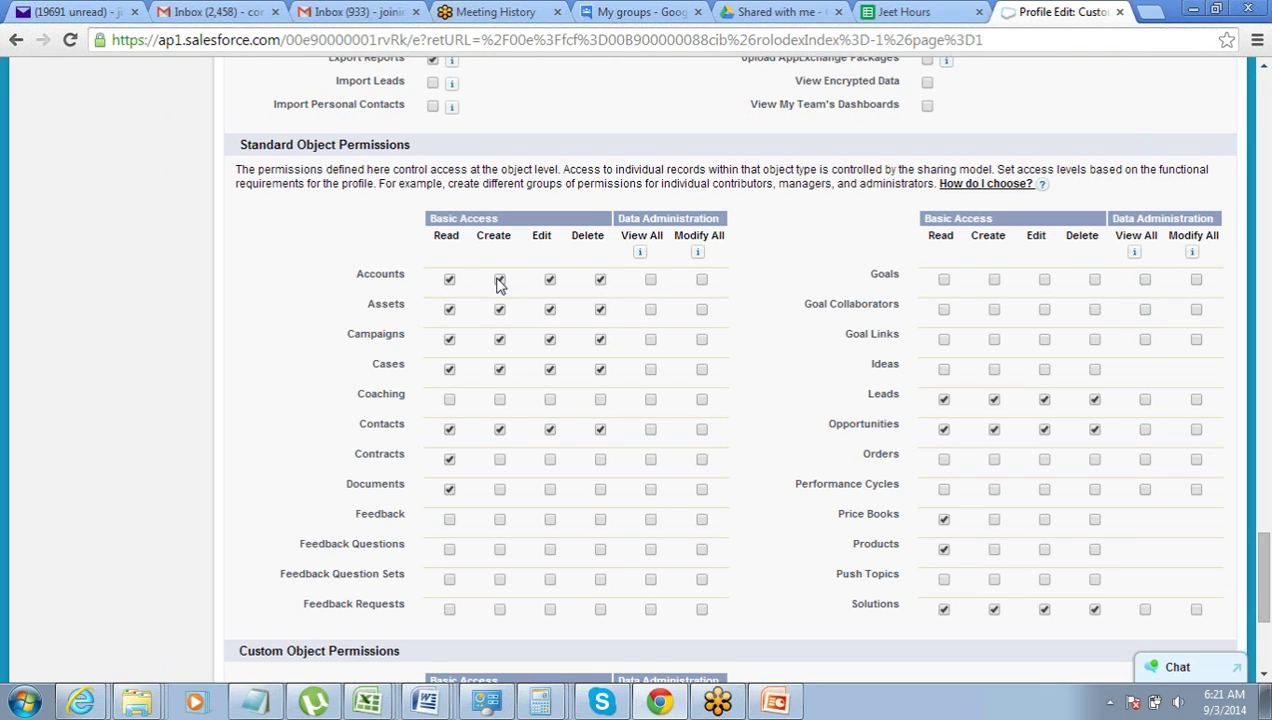
left_click(600, 281)
left_click(600, 281)
Leave the edit page of Custom: Support Profile without saving and look over the list of all profiles.
scroll(756, 299, "down", 2)
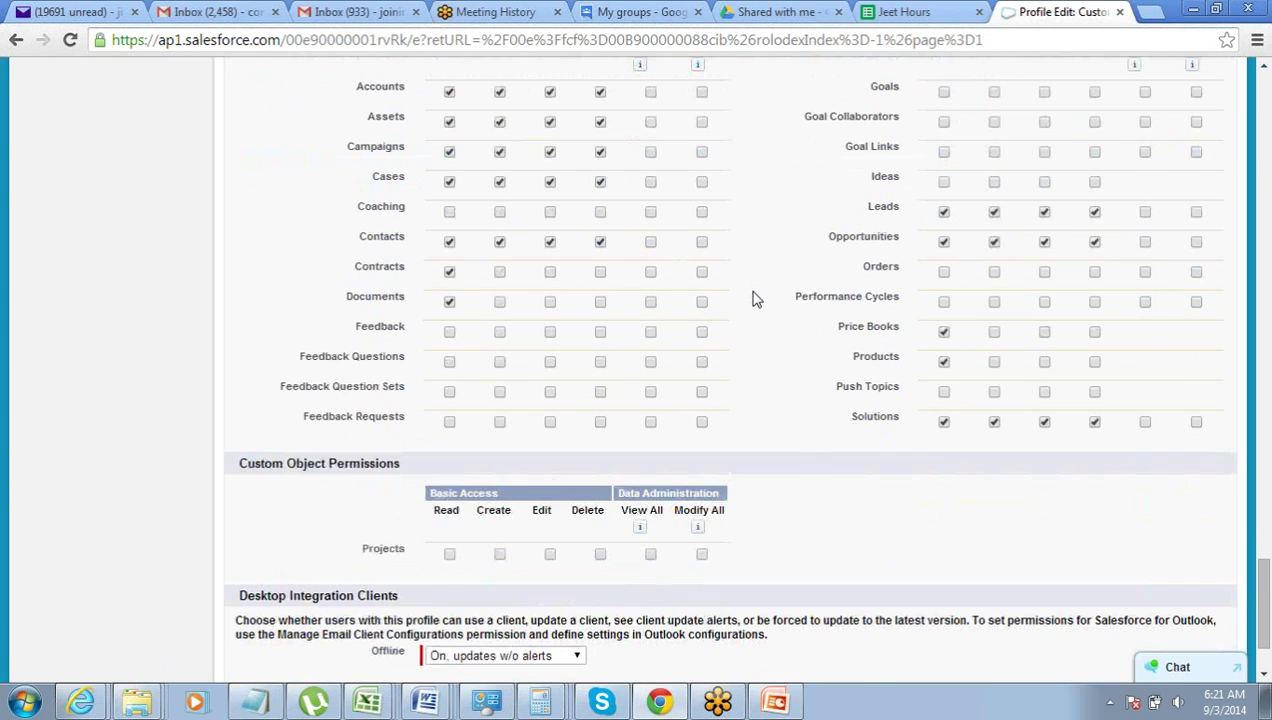
scroll(756, 299, "up", 10)
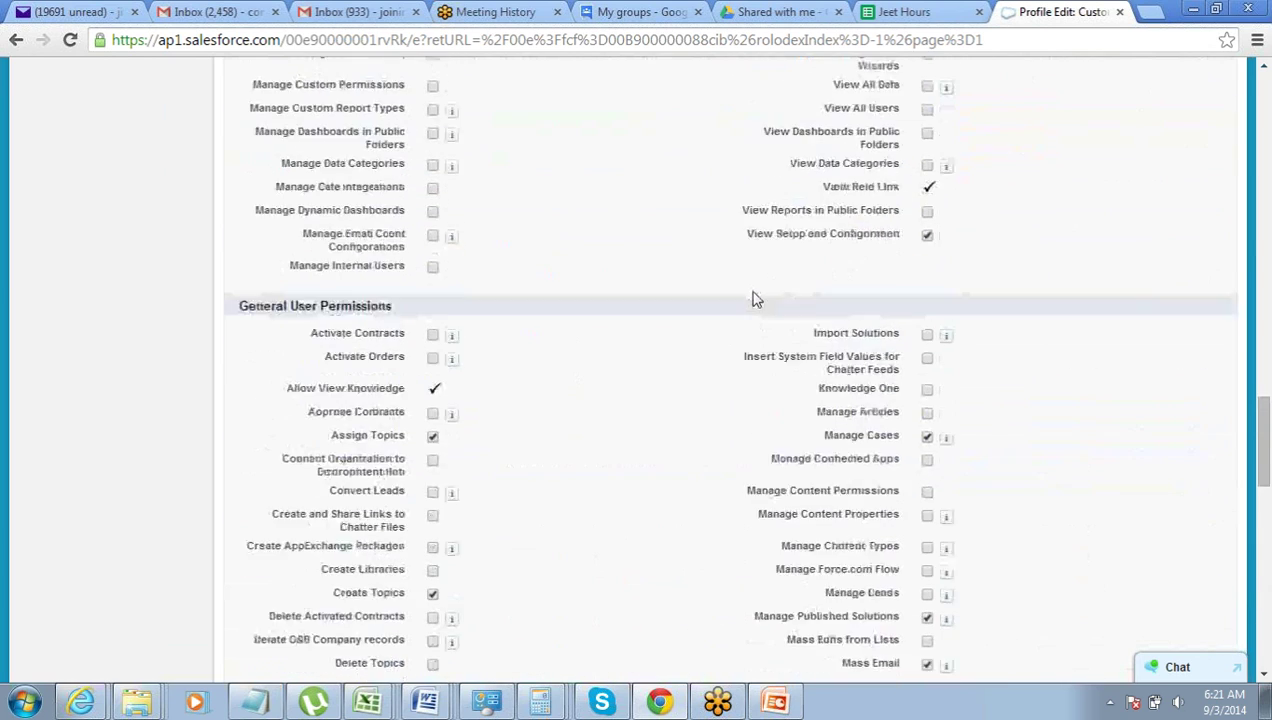
scroll(756, 299, "up", 15)
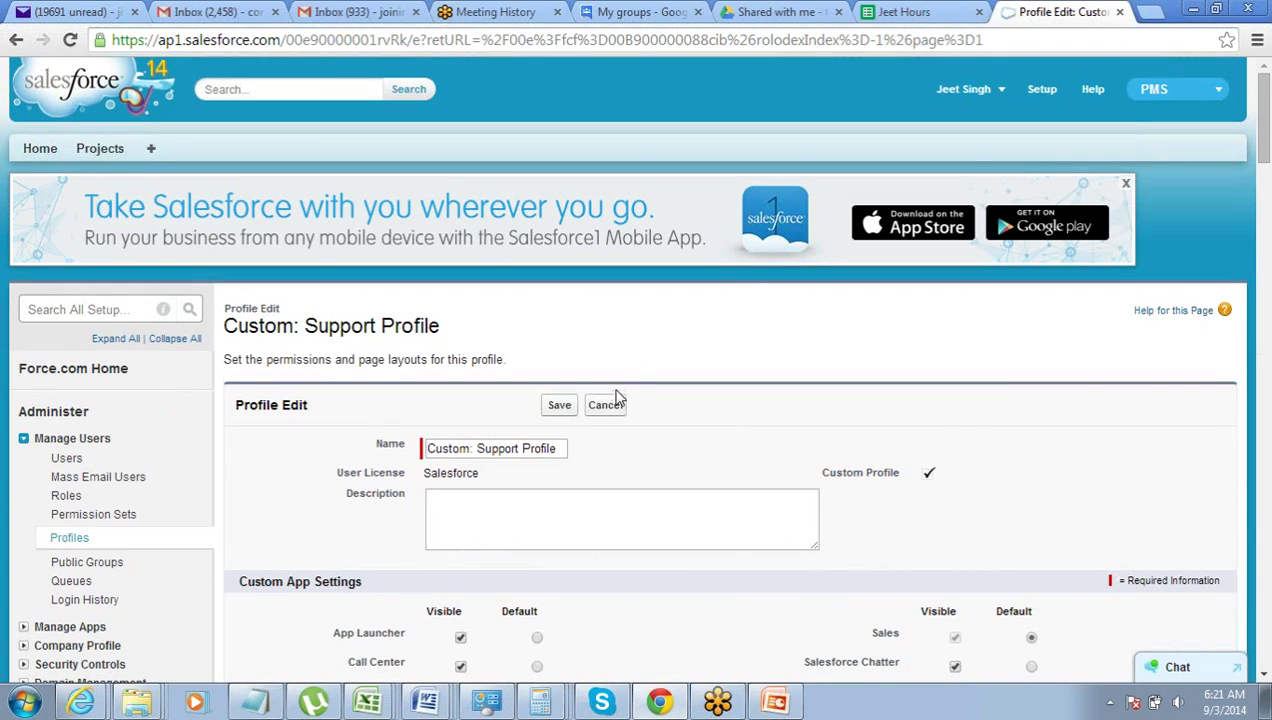
left_click(610, 403)
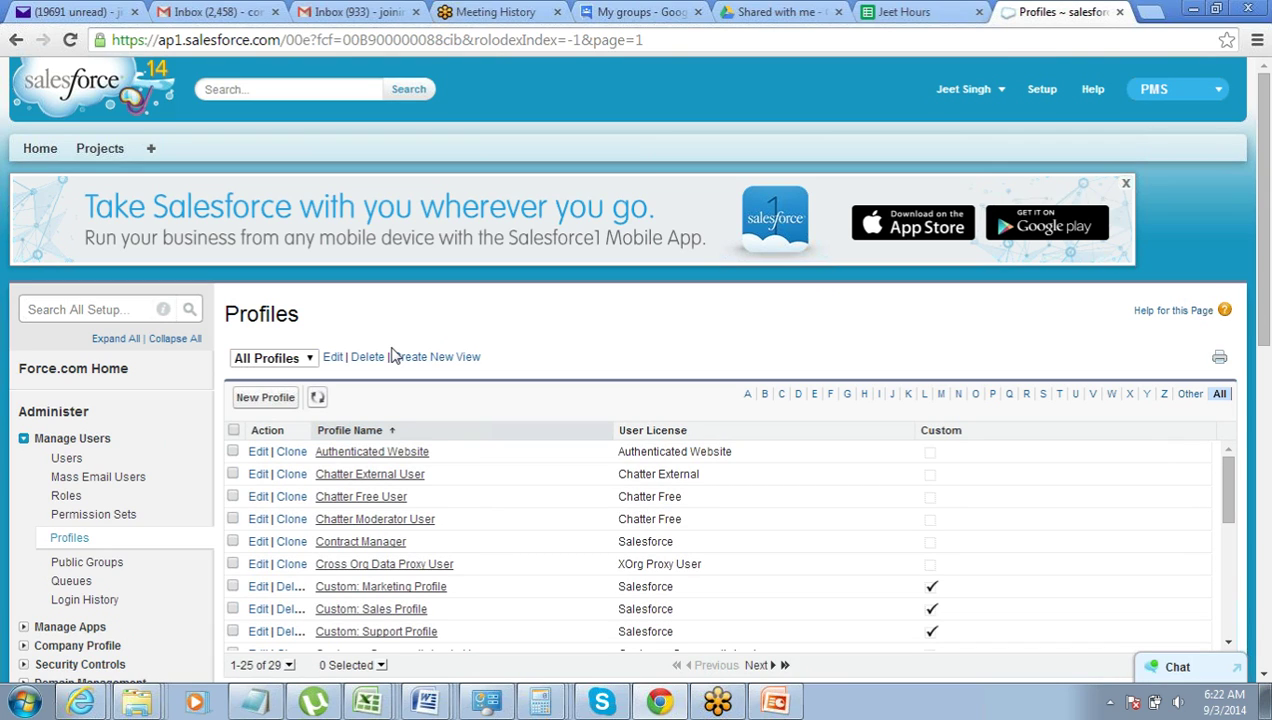
scroll(391, 355, "down", 2)
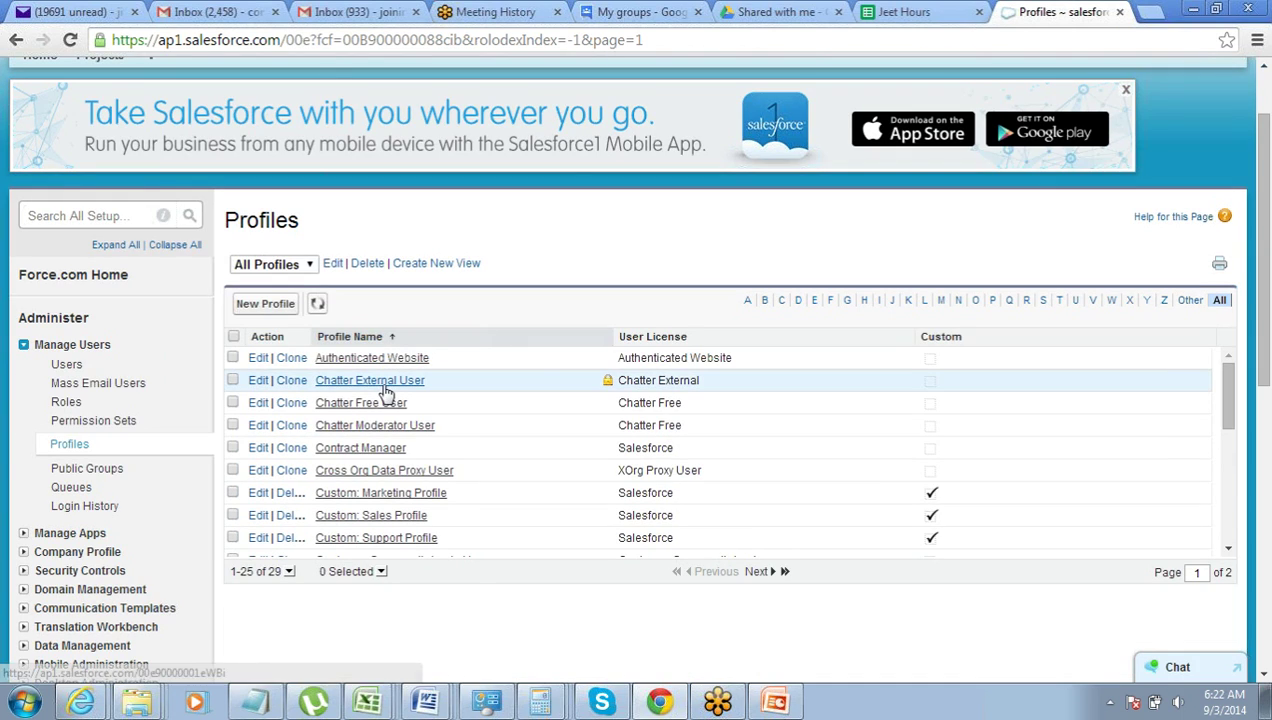
scroll(425, 428, "down", 5)
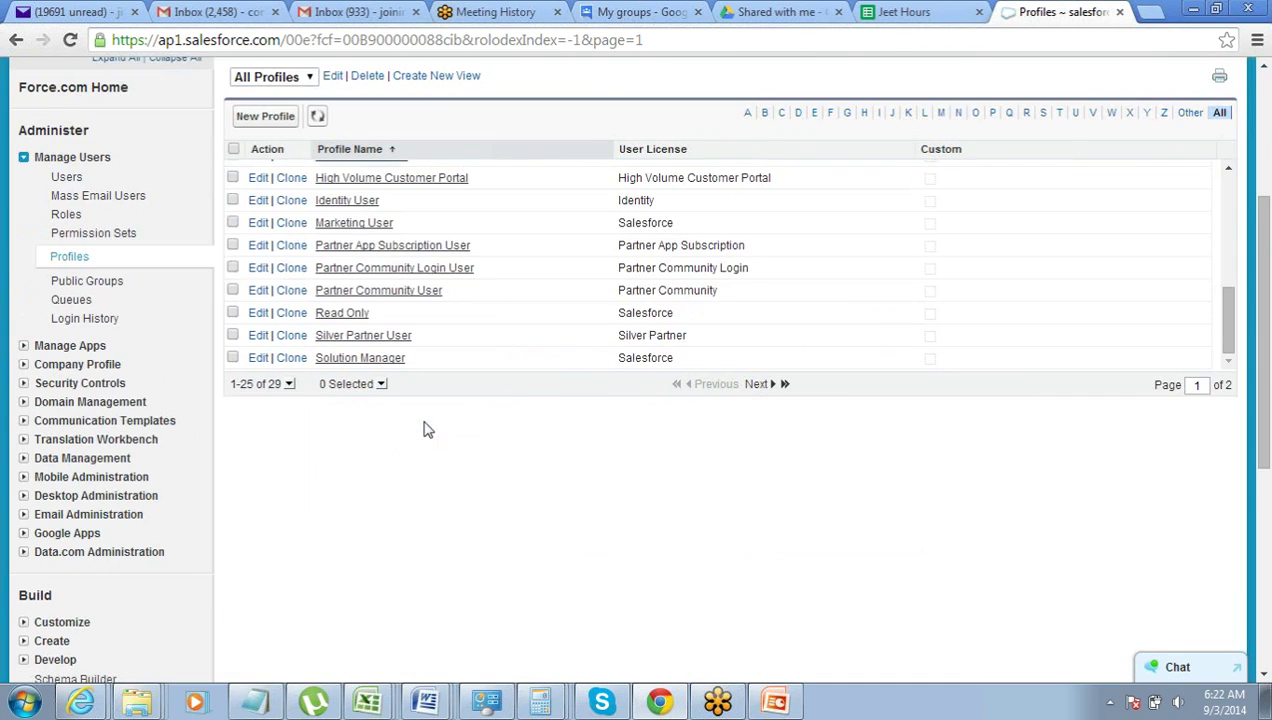
scroll(424, 429, "up", 5)
scroll(425, 428, "up", 5)
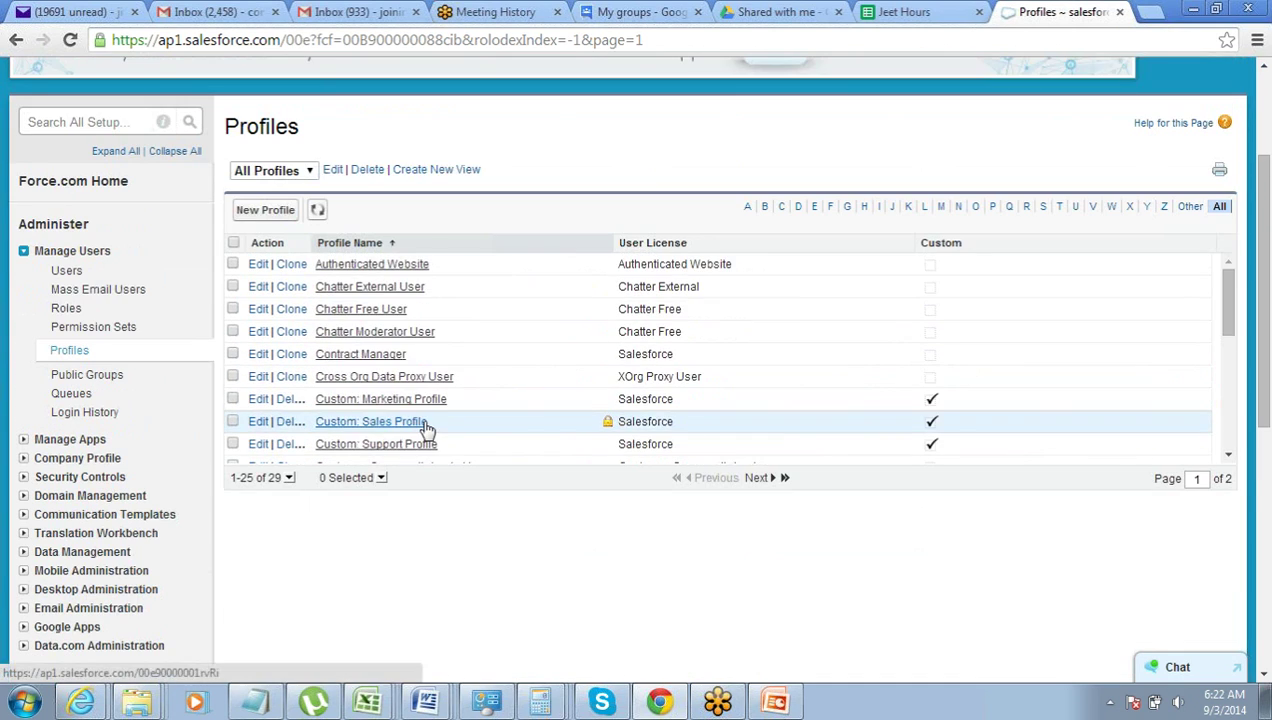
scroll(412, 426, "down", 2)
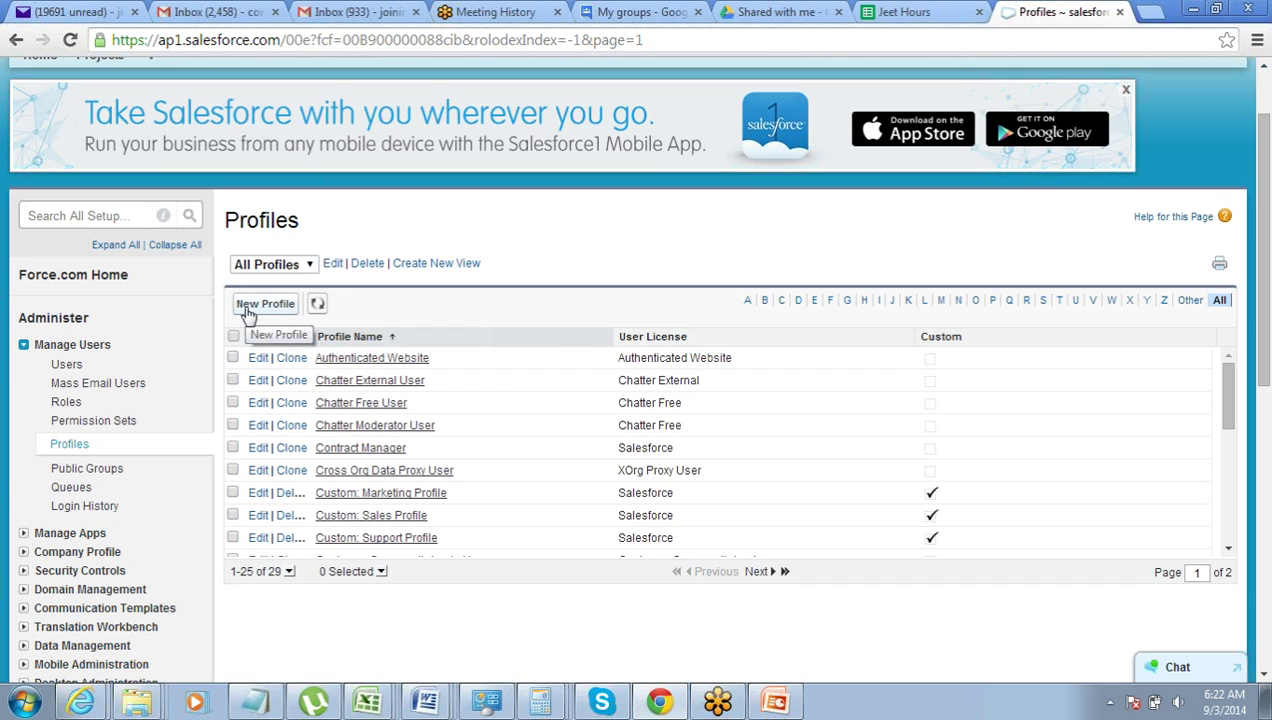
Switch to the Managing_Users presentation in PowerPoint and start the slide show from the User Profiles slide.
left_click(775, 705)
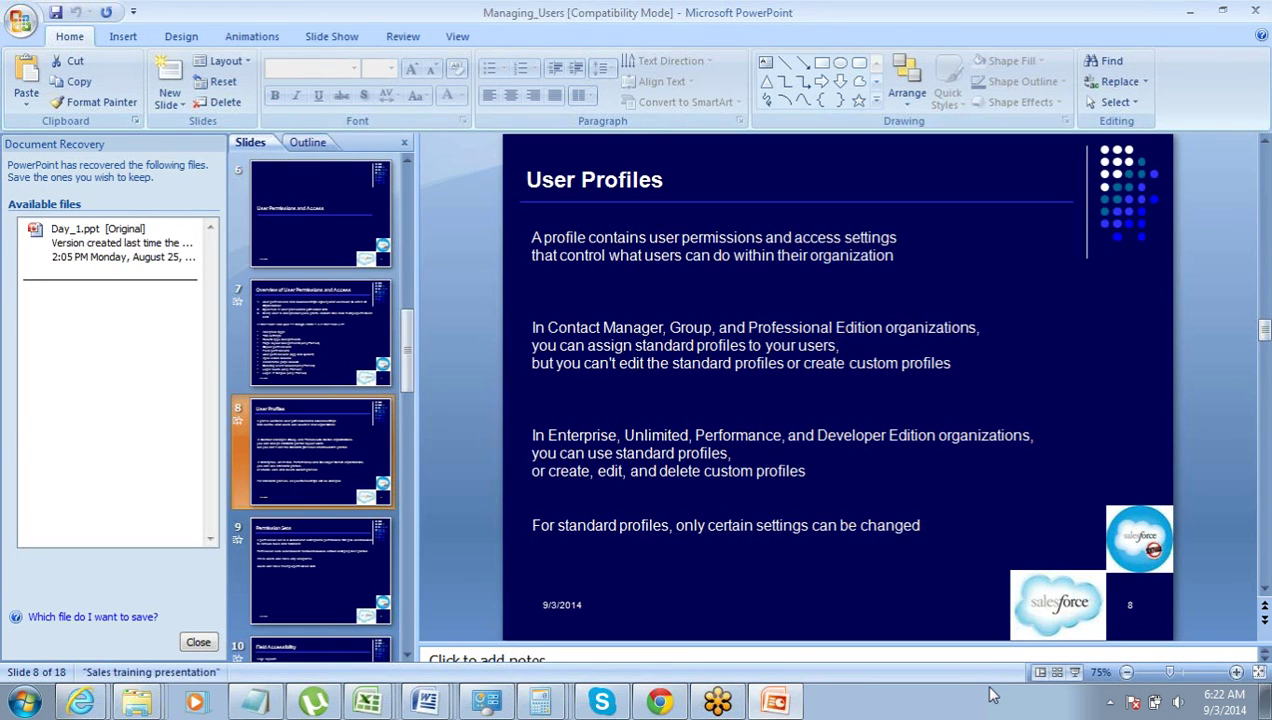
left_click(1068, 672)
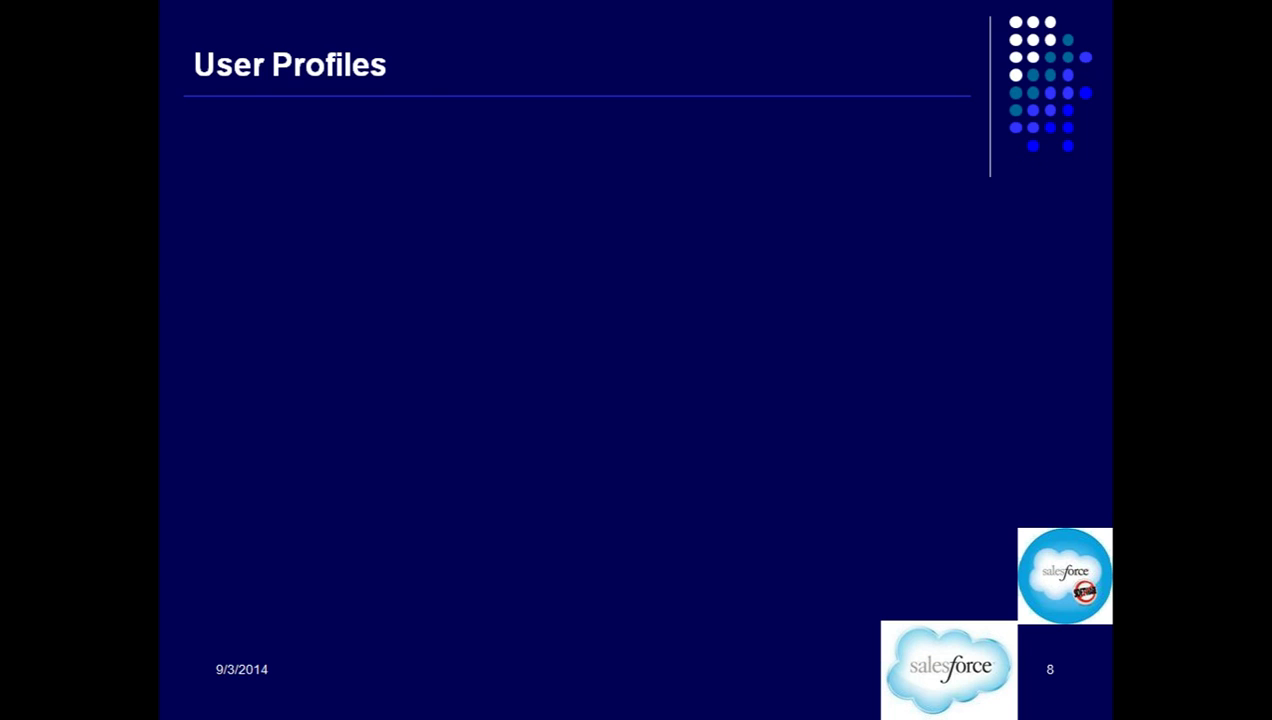